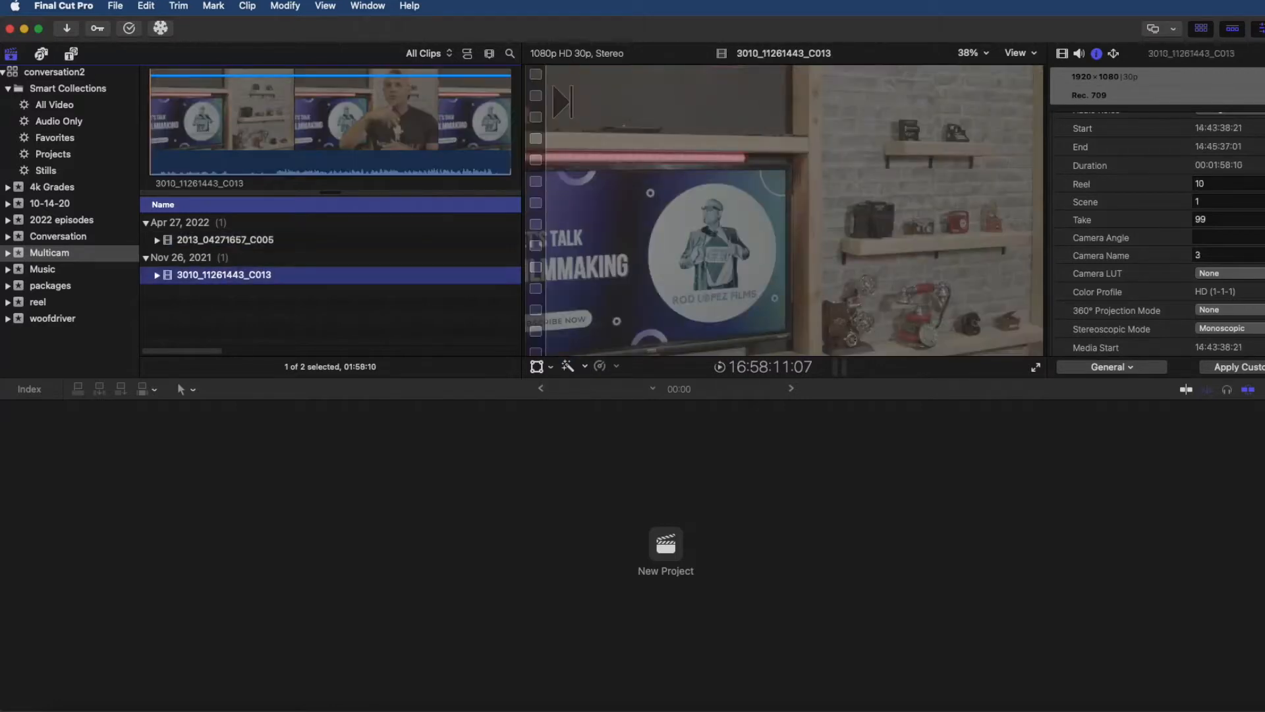
Step: Set the camera name of clip 2013_04271657_C005 to A
click(353, 122)
click(299, 122)
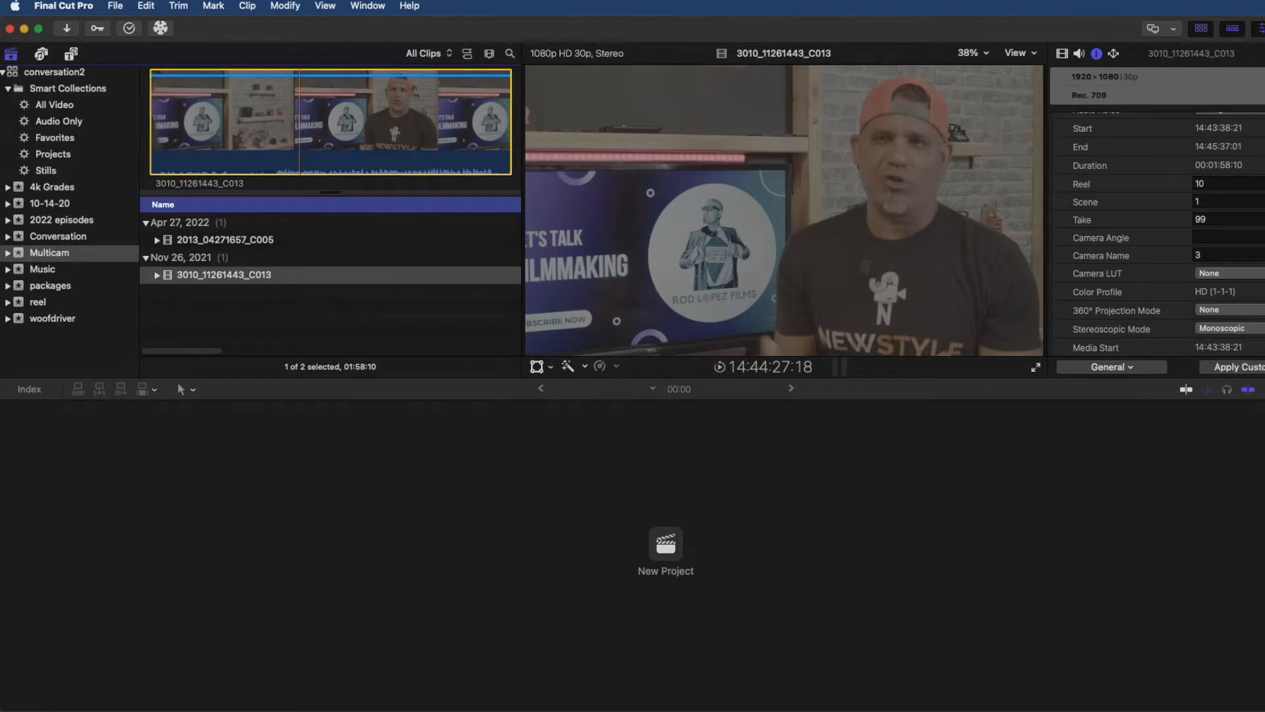
click(225, 239)
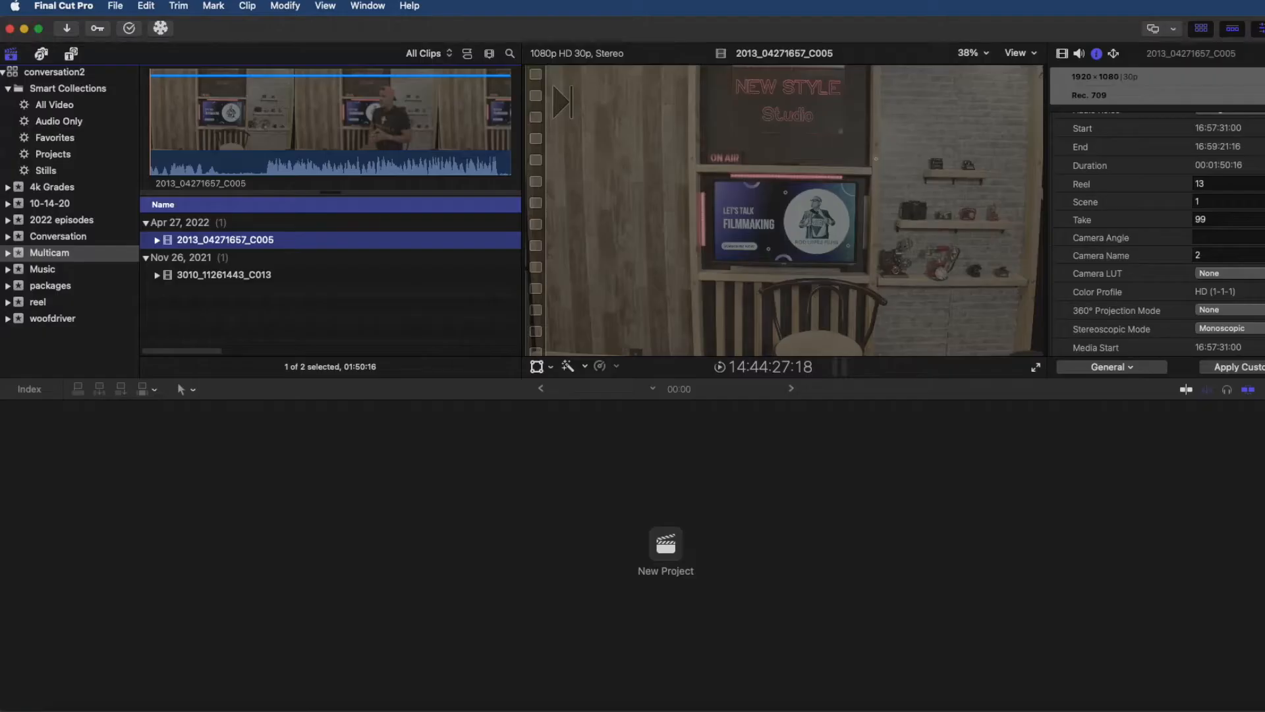
key(Down)
key(Up)
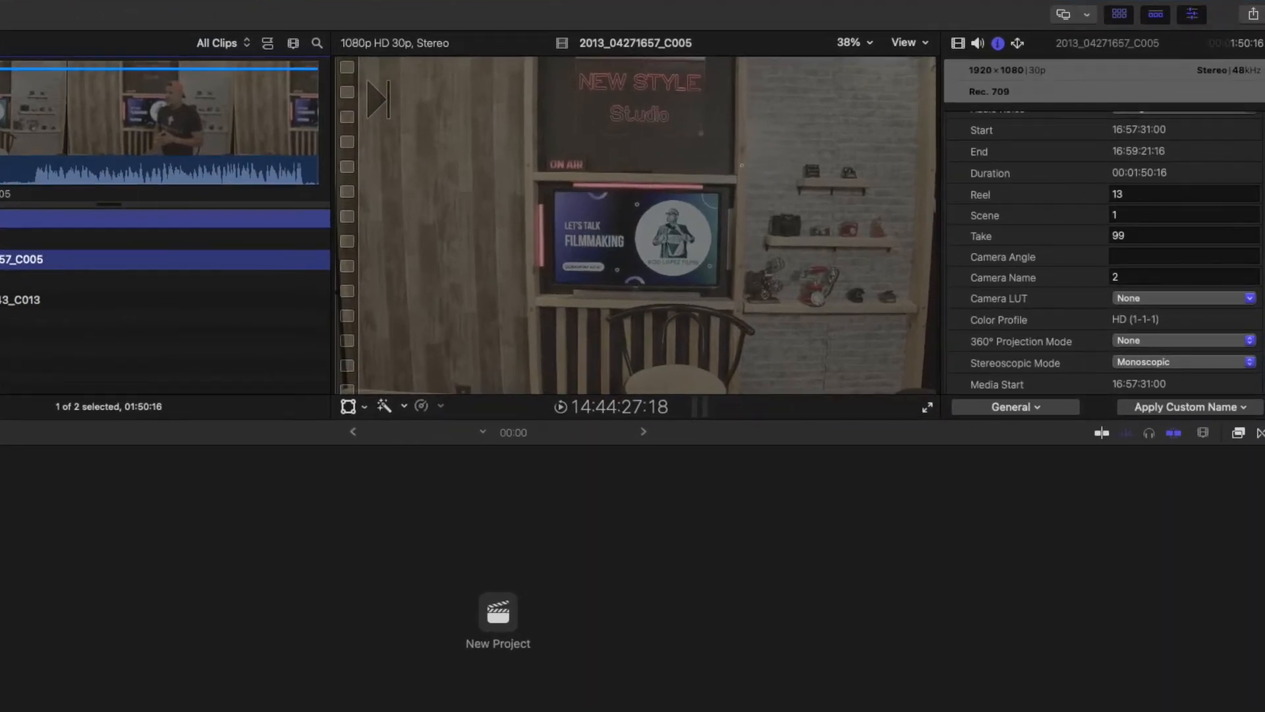
key(Return)
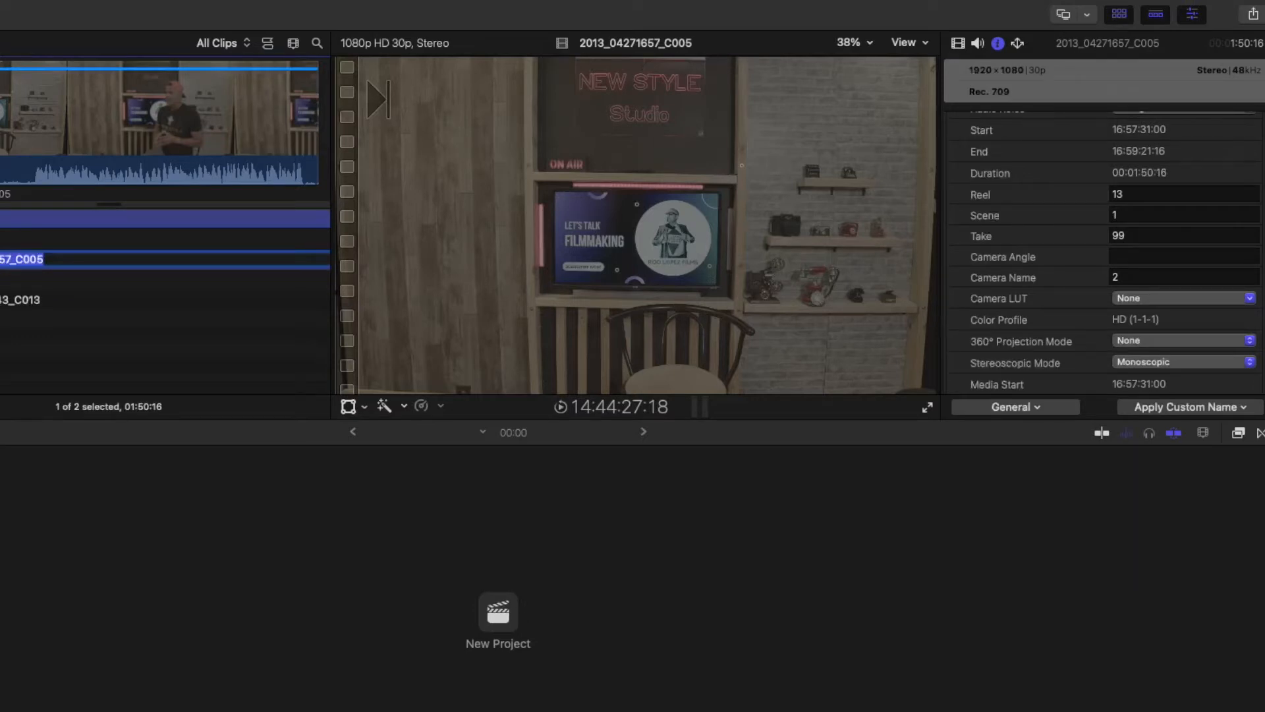
click(1184, 276)
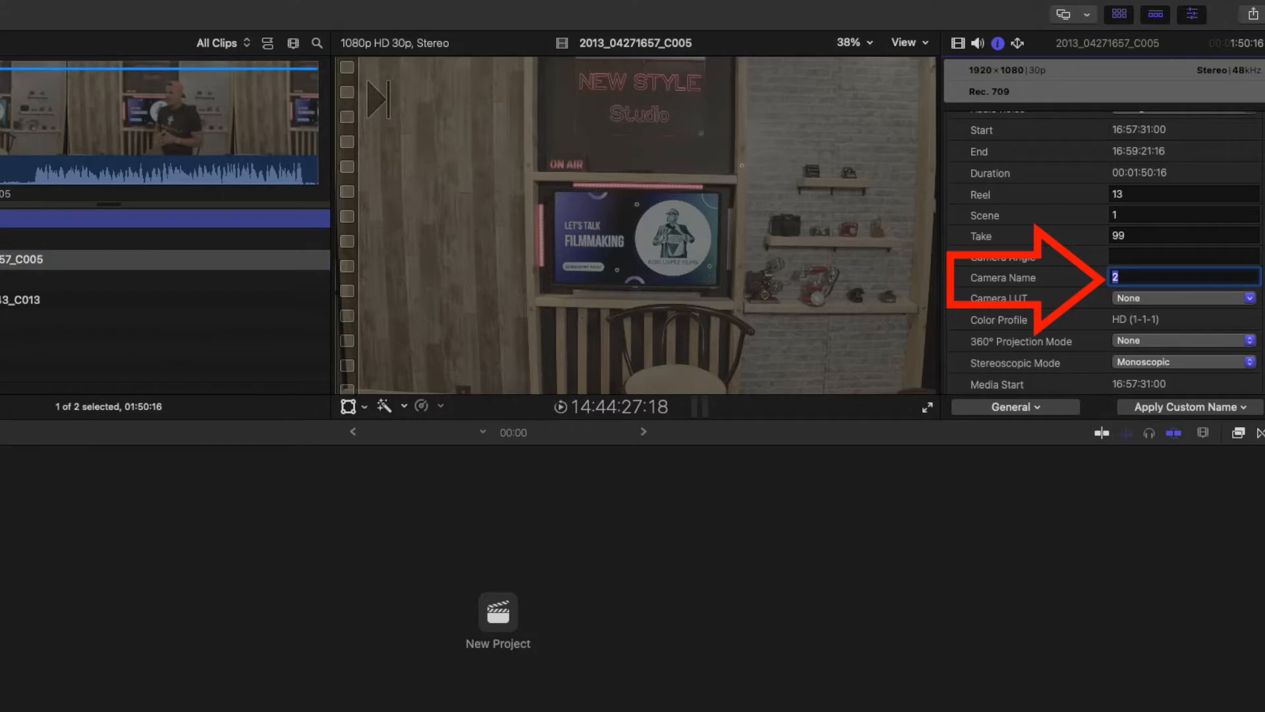
text(A)
Step: Set the camera name of clip 3010_11261443_C013 to B and review both clips' metadata
click(21, 300)
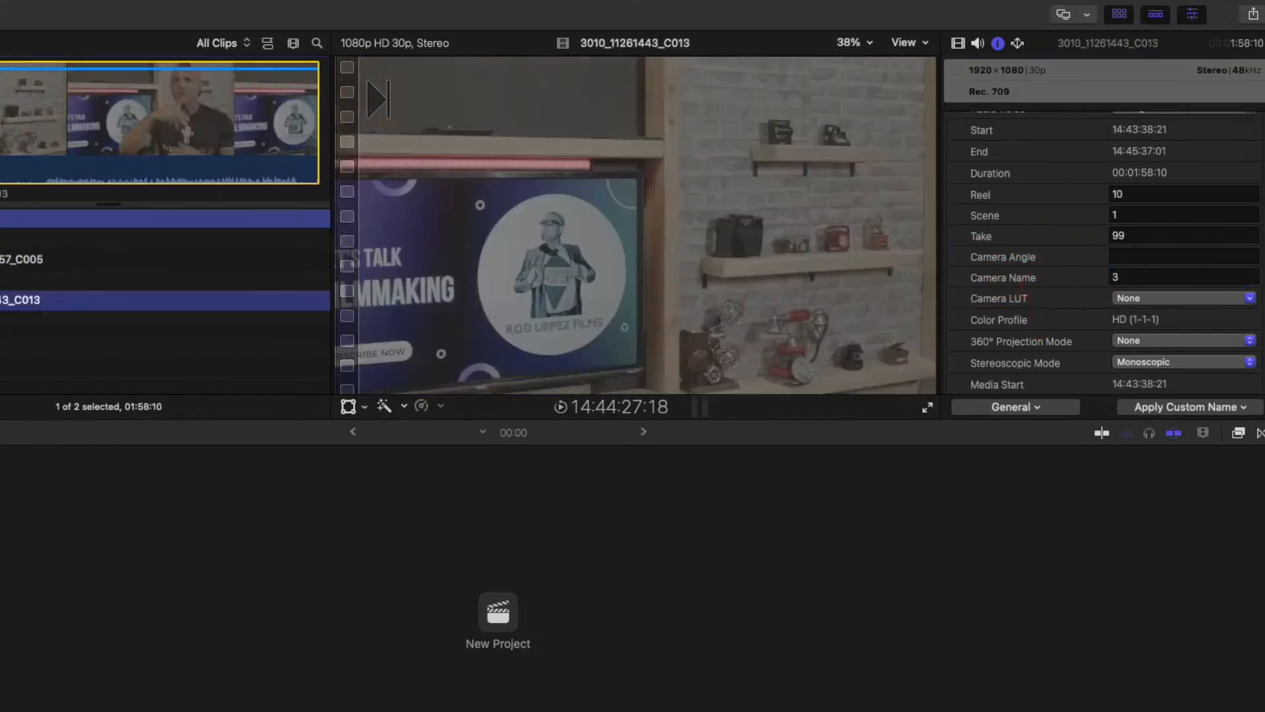
click(1183, 277)
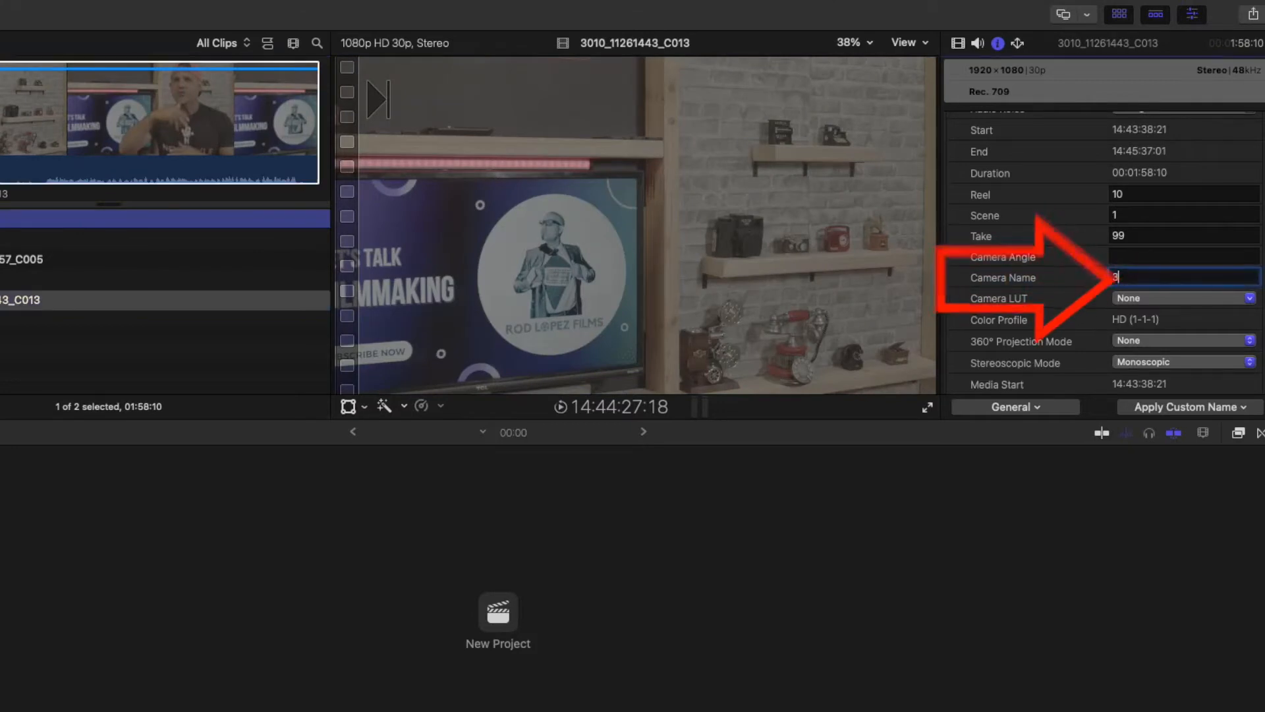
text(B)
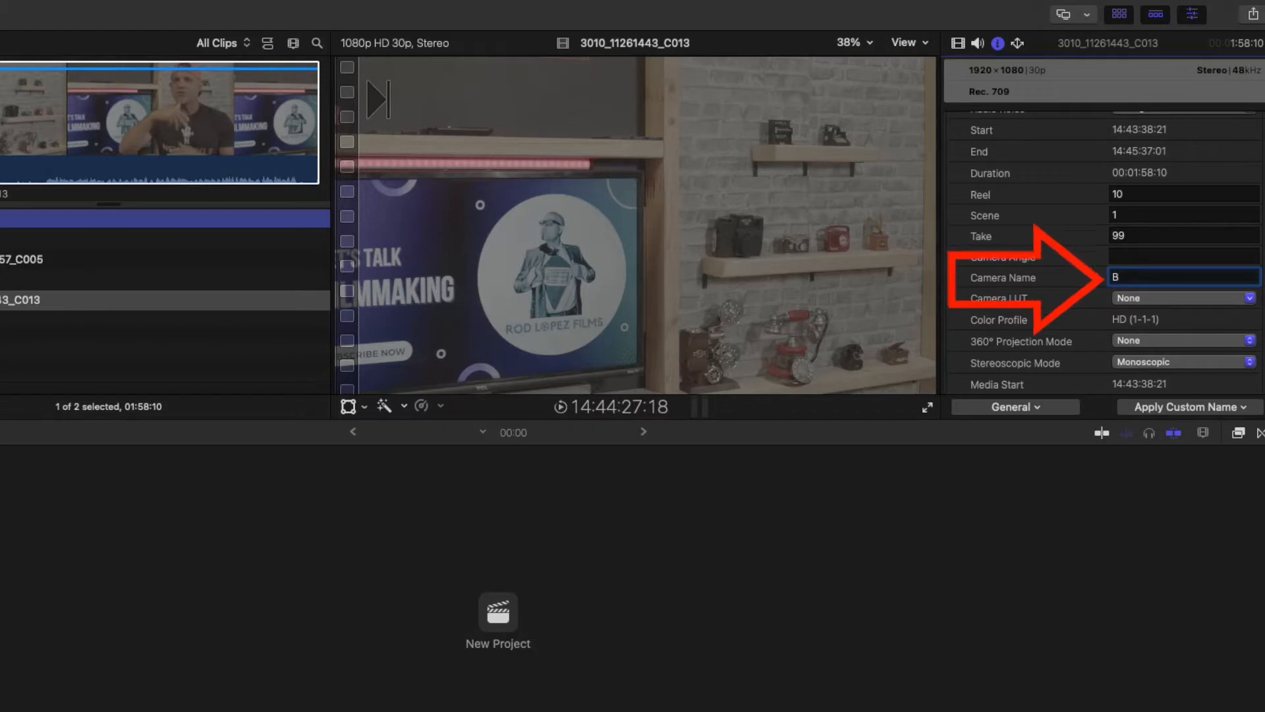
click(22, 259)
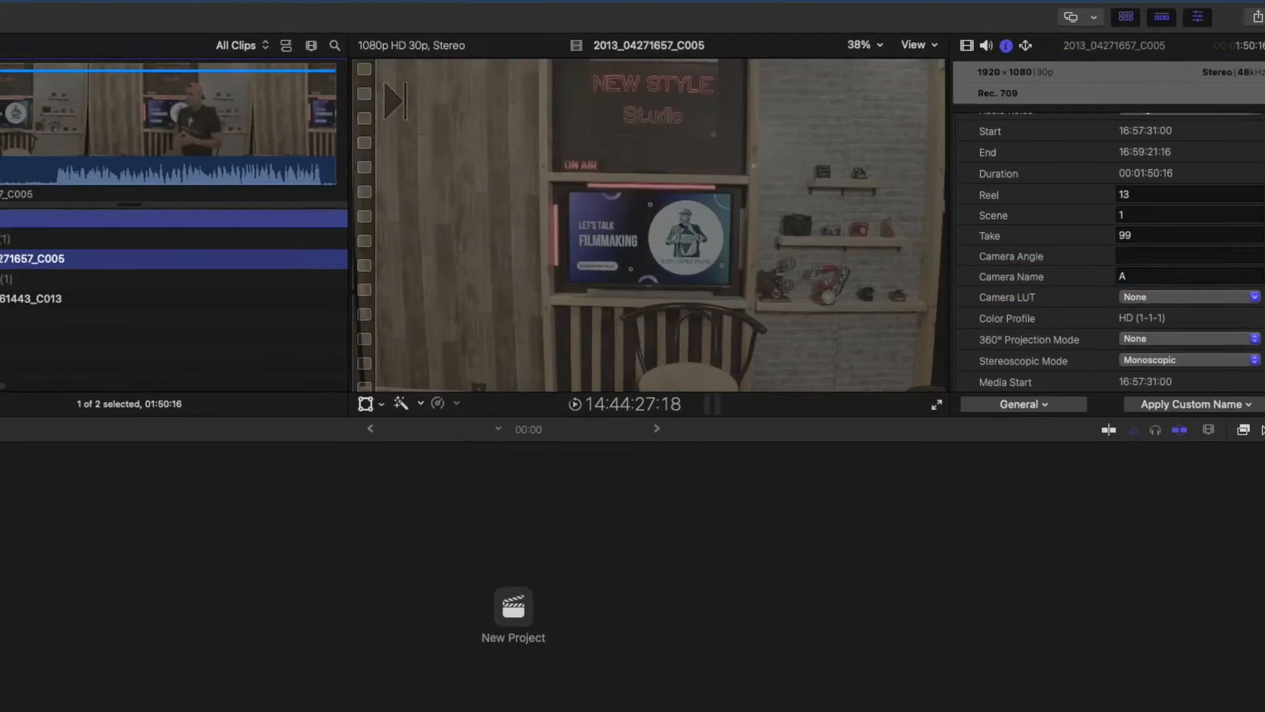
click(21, 300)
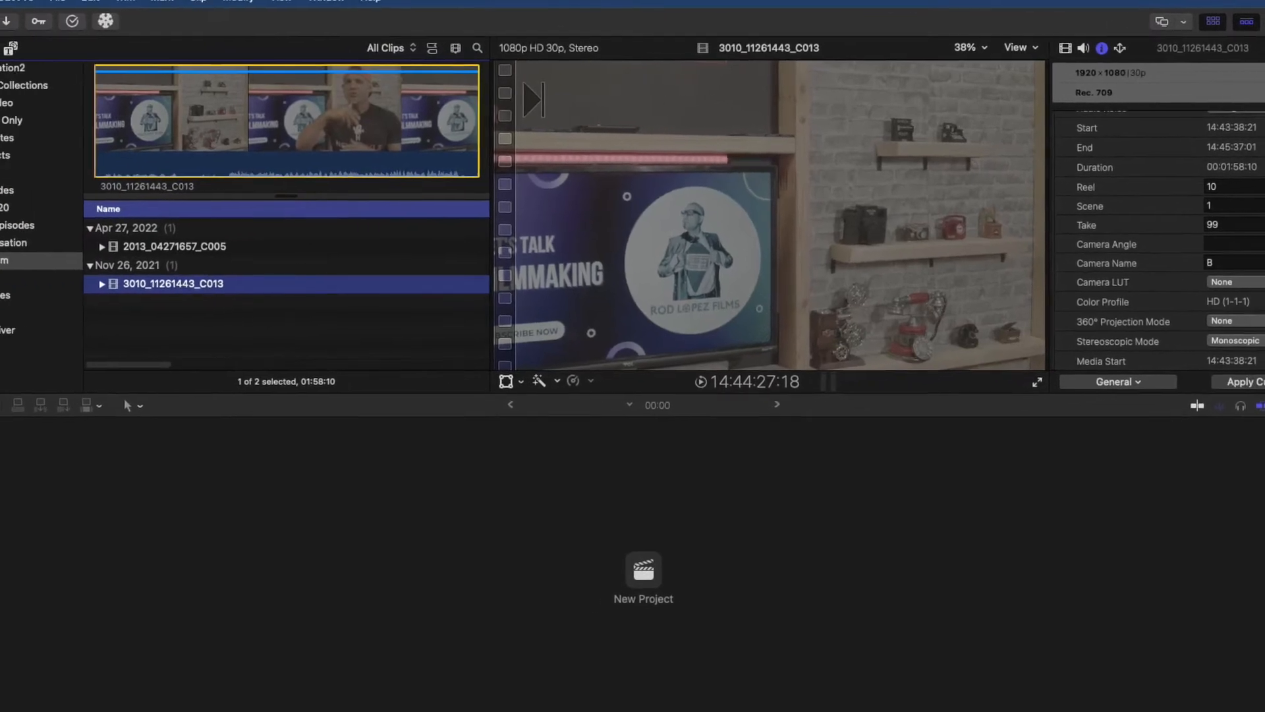
Step: Create a multicam clip from both camera clips using custom settings, with angle assembly set to Camera Name and audio used for synchronization
click(132, 250)
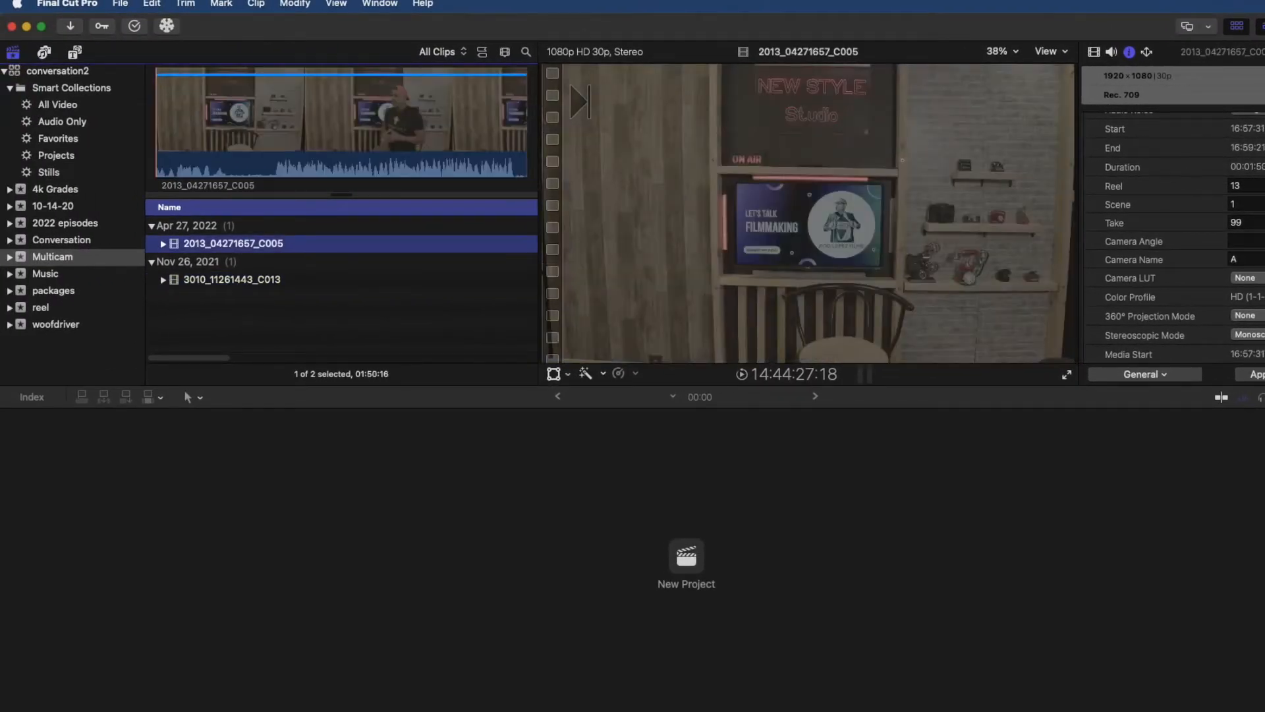
super+click(232, 280)
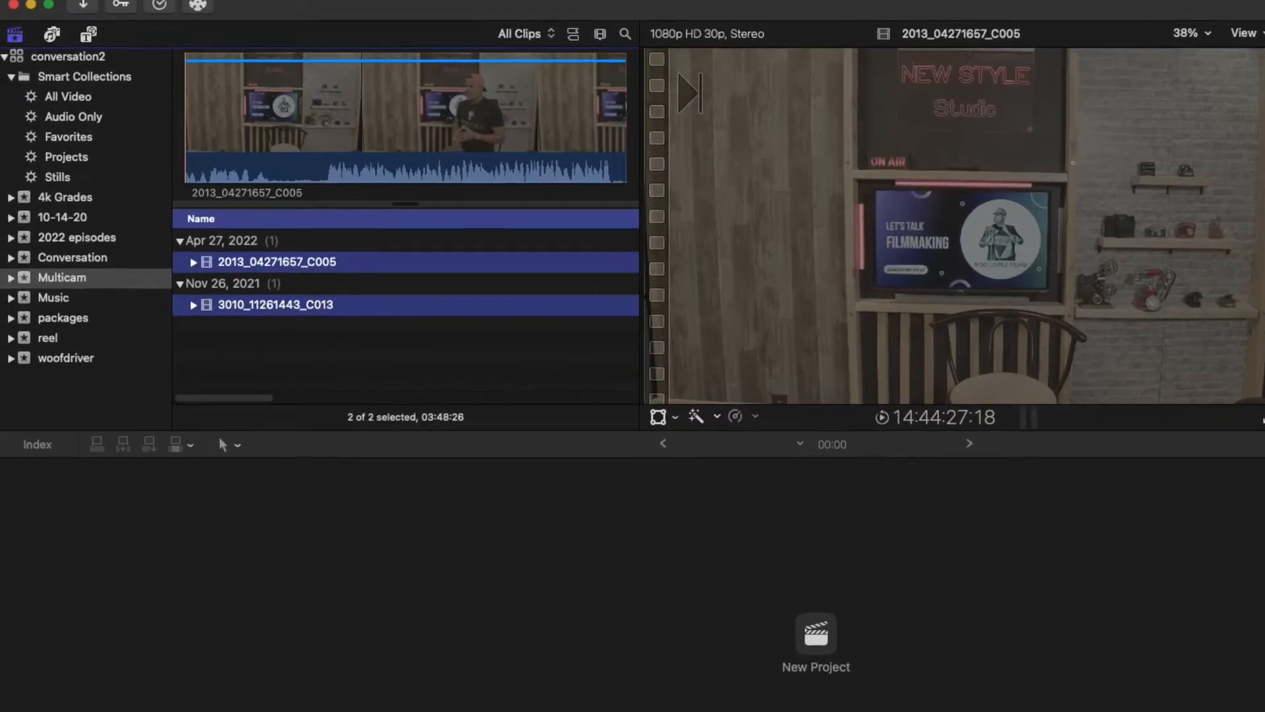
right_click(321, 260)
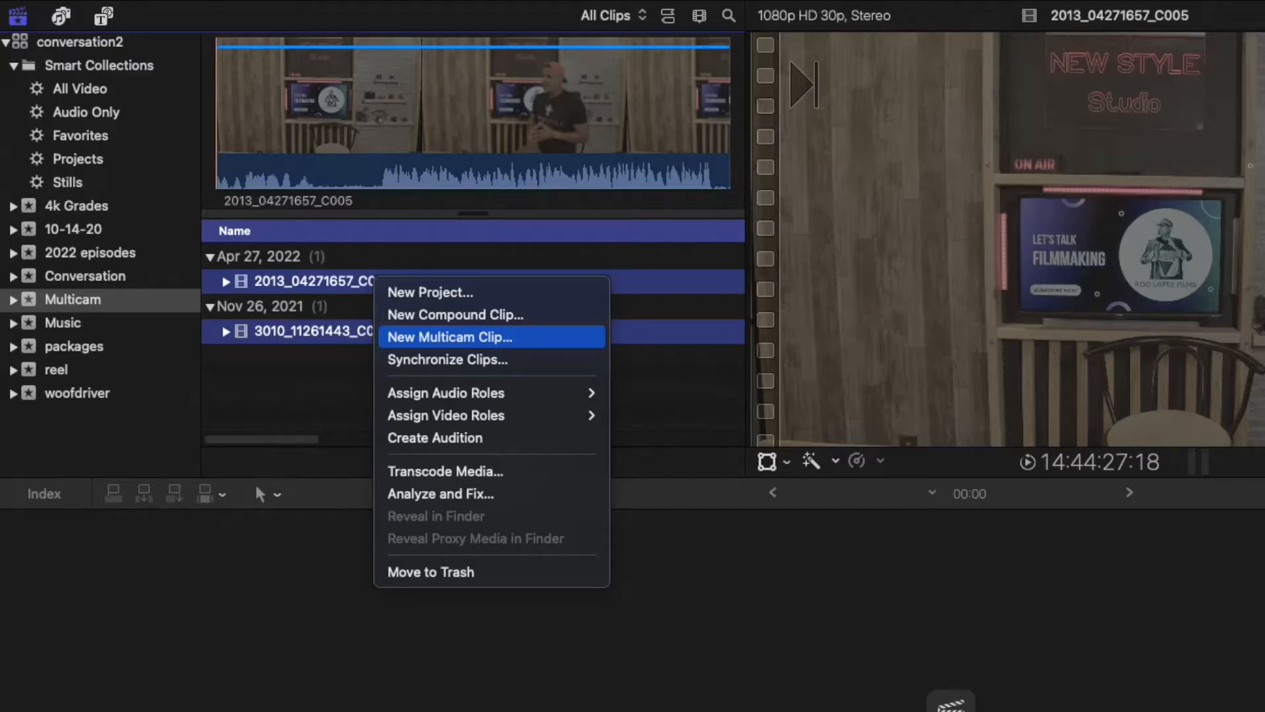
key(Return)
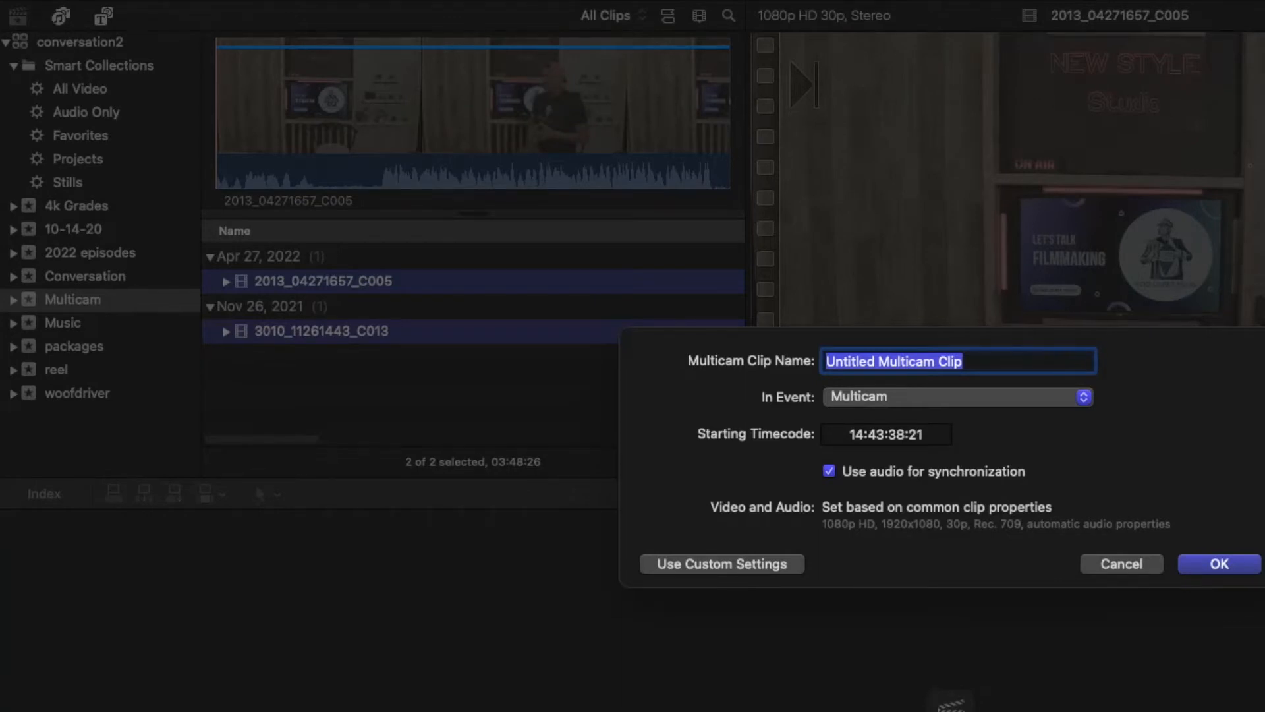
click(721, 563)
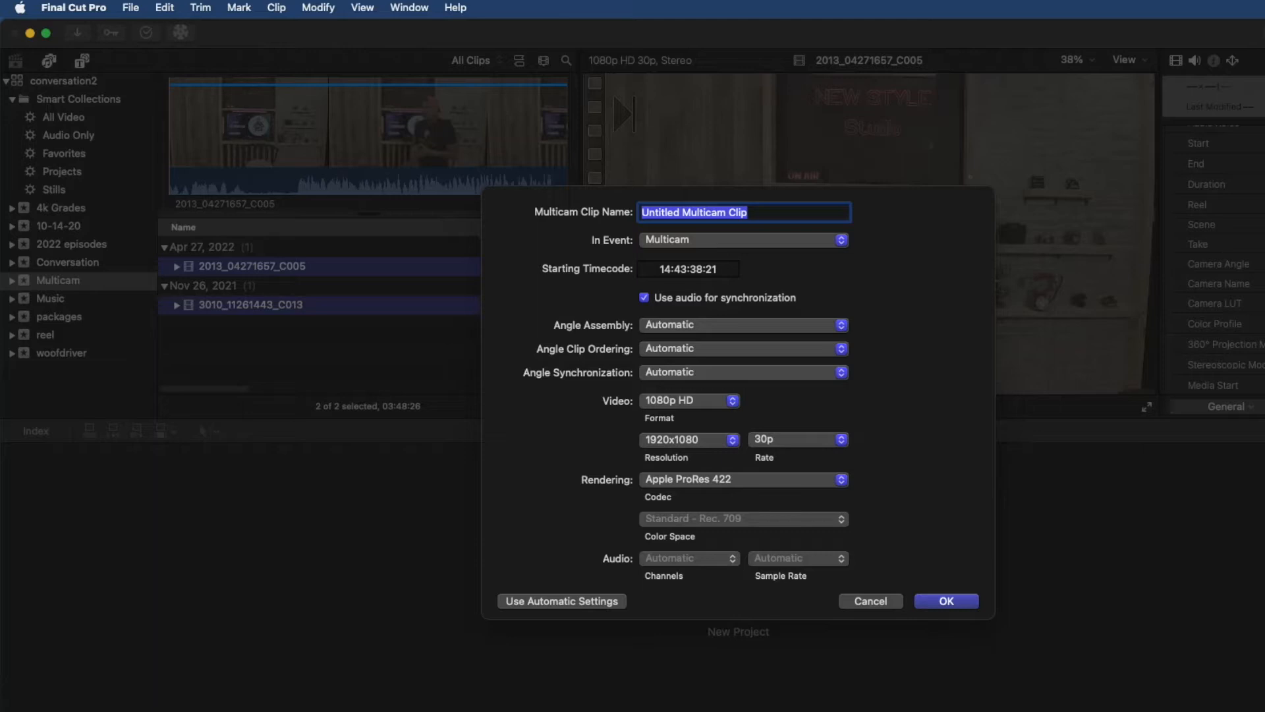
click(743, 325)
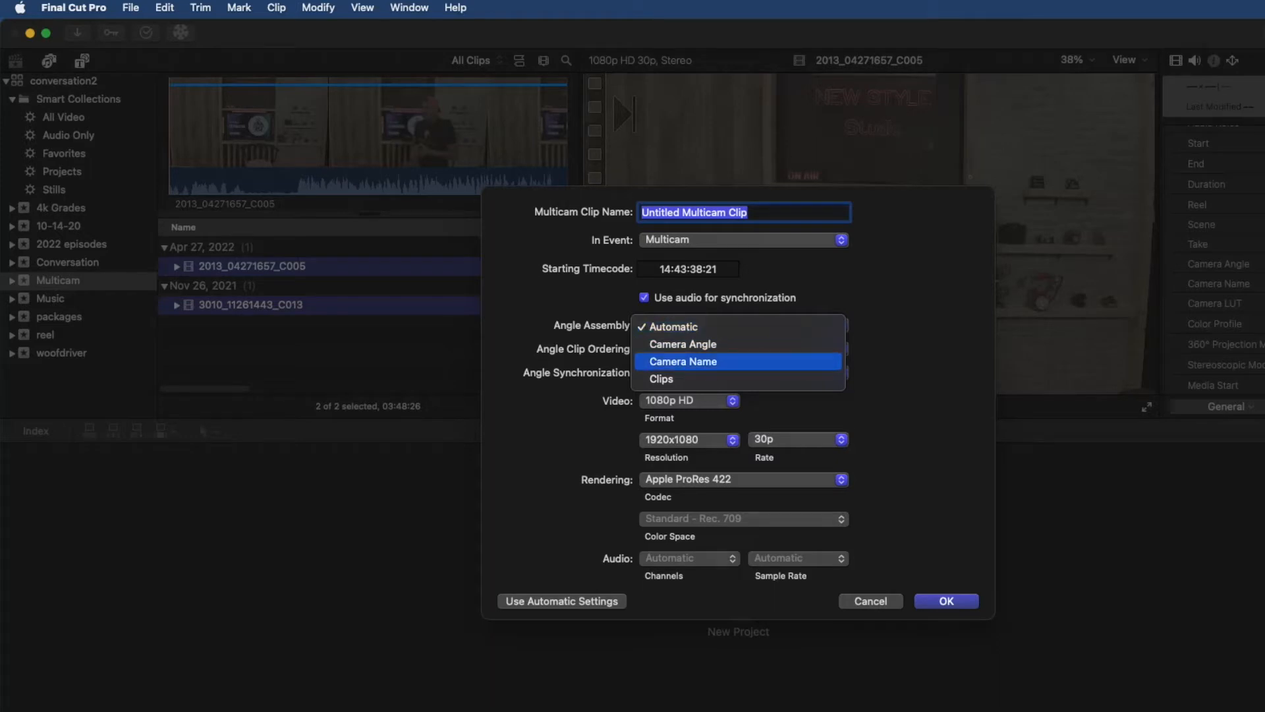
click(684, 362)
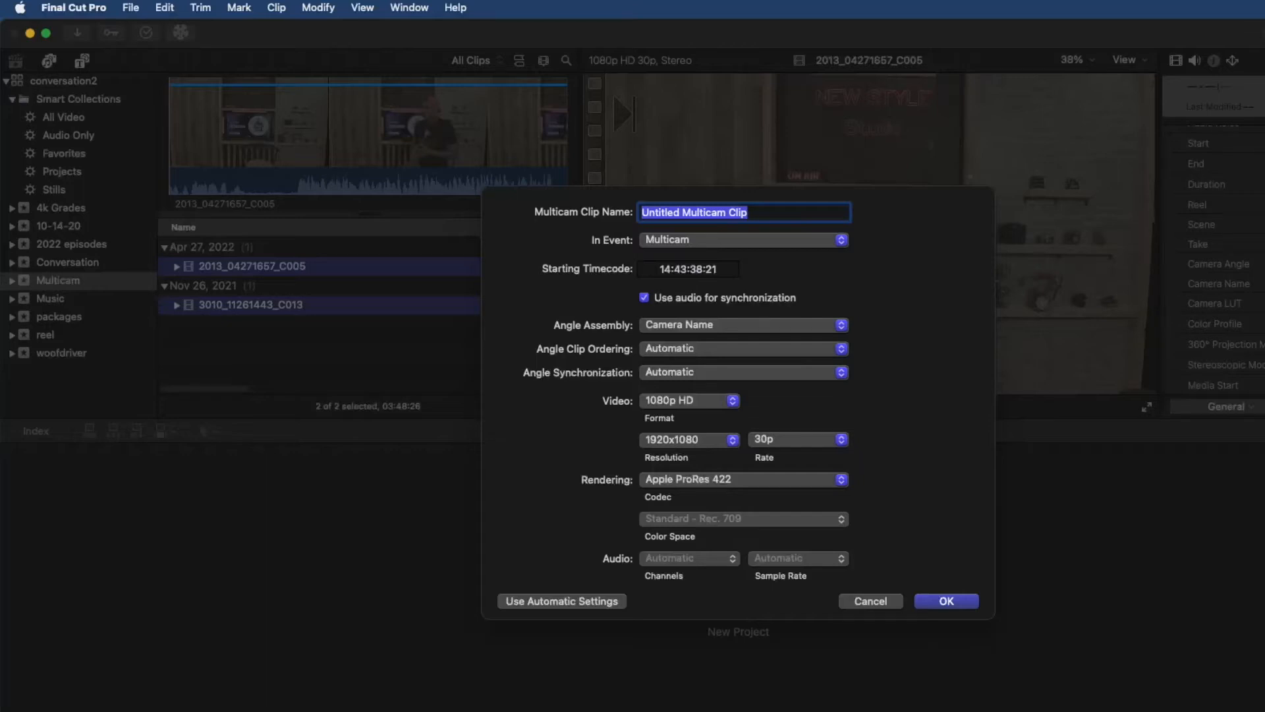
key(Return)
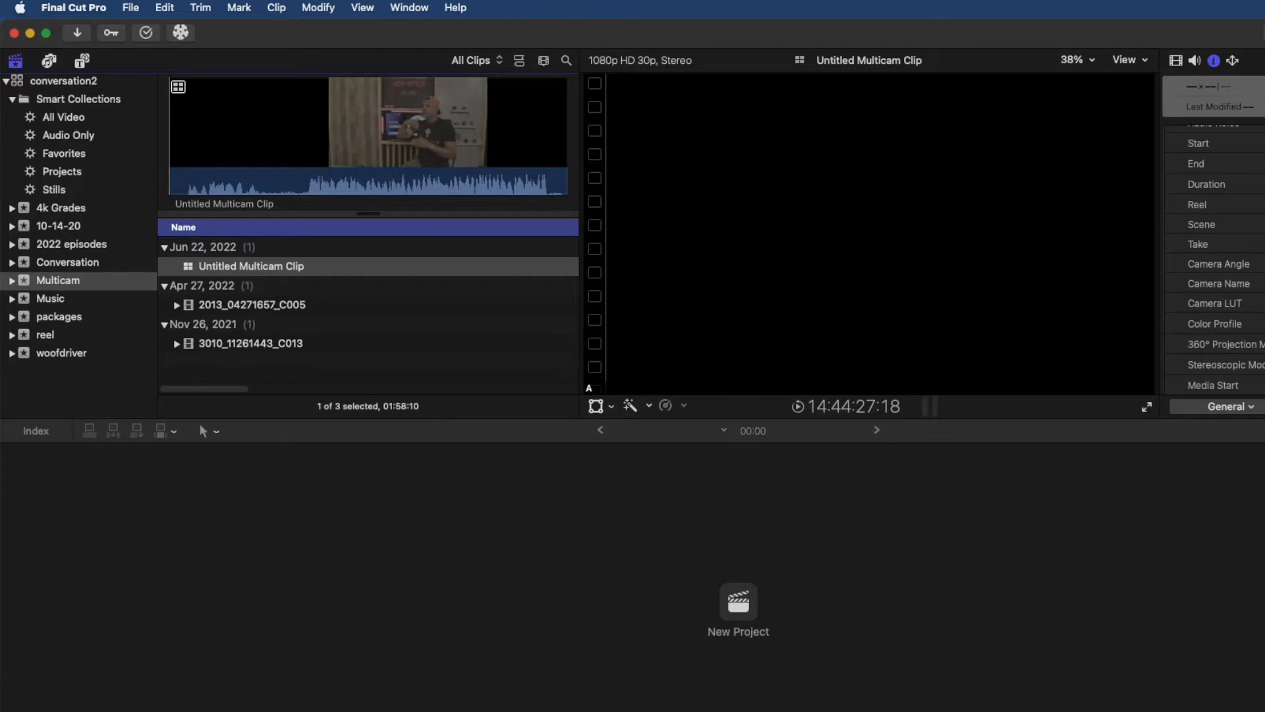
Step: Rename the new multicam clip in the browser to New Style Multicam Clip
key(alt+super+1)
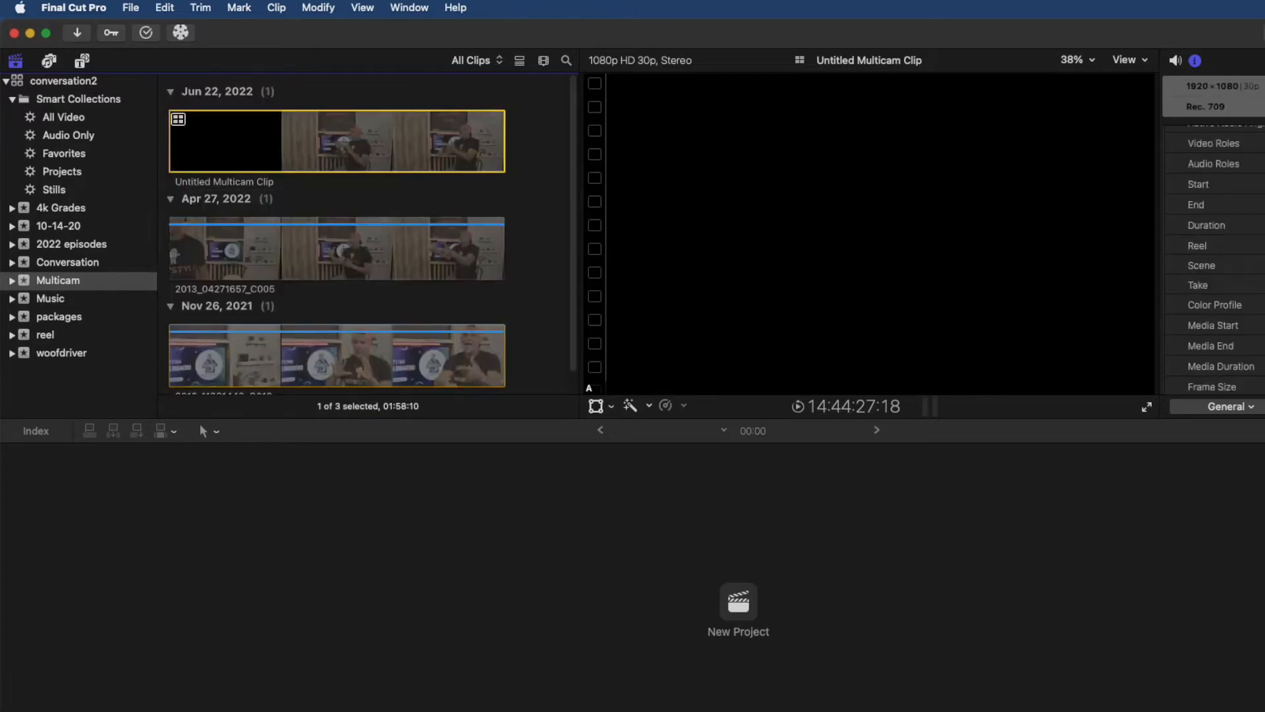
key(alt+super+2)
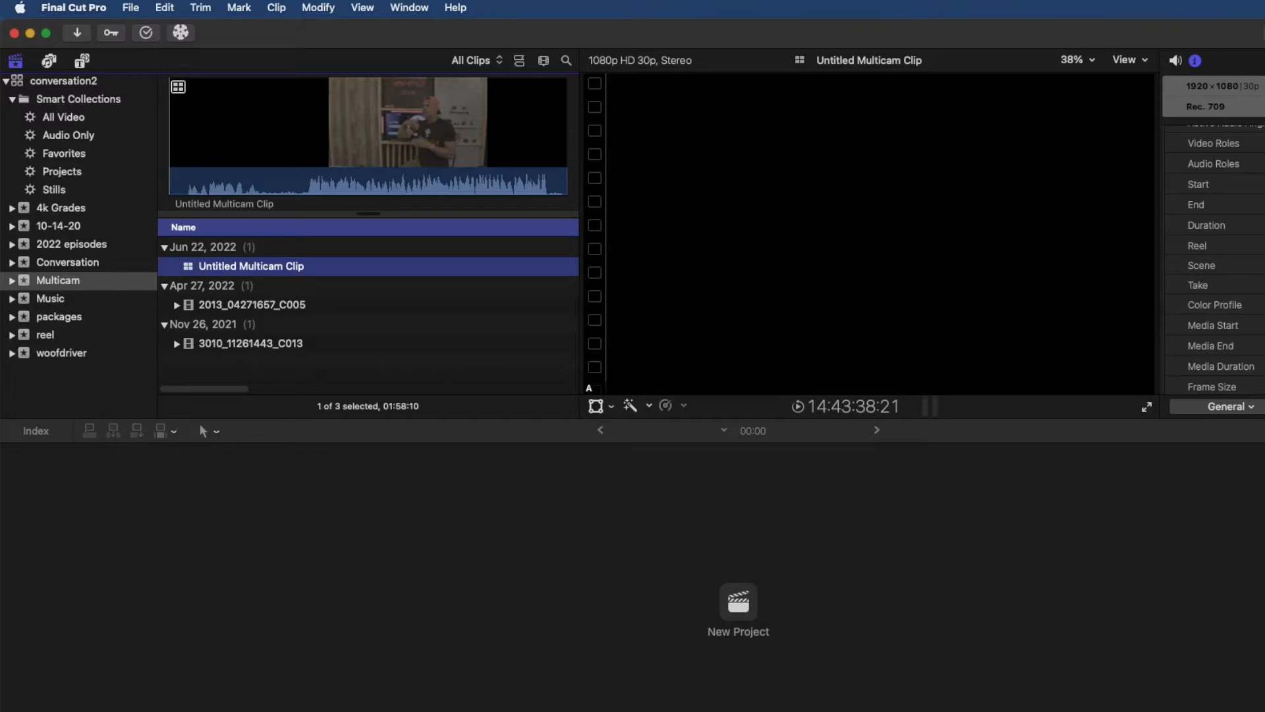
key(Return)
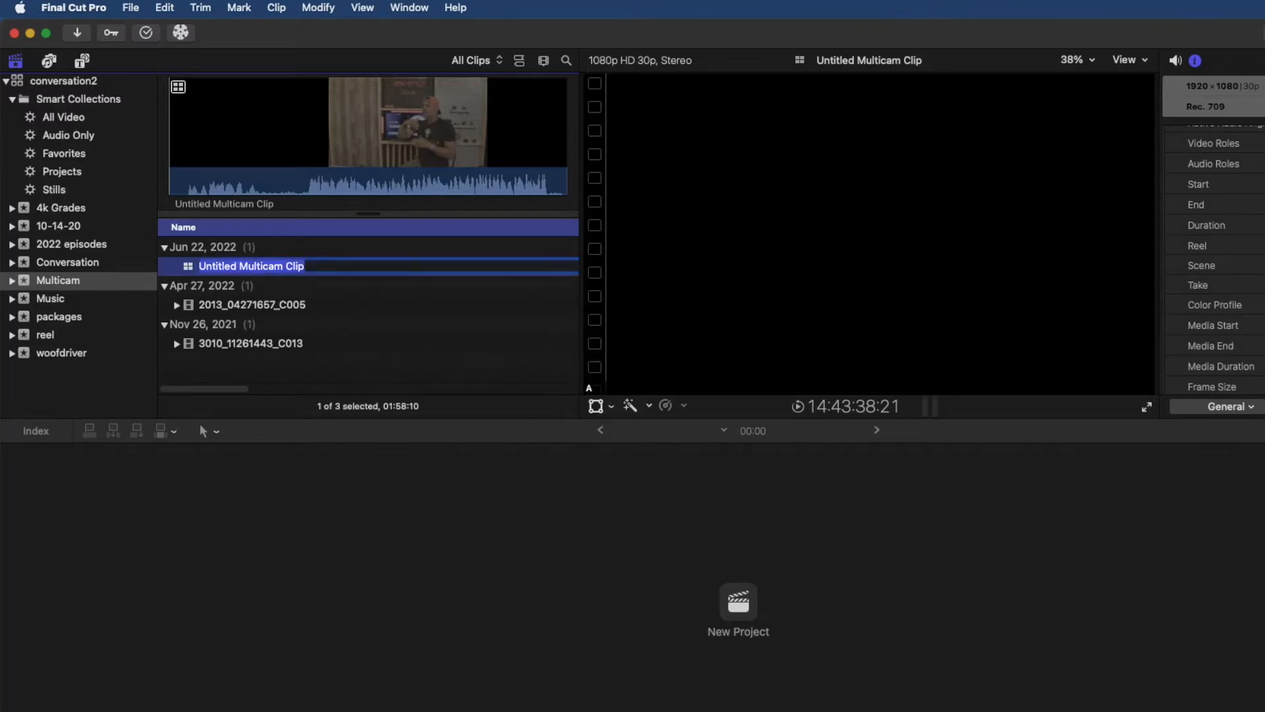
click(239, 266)
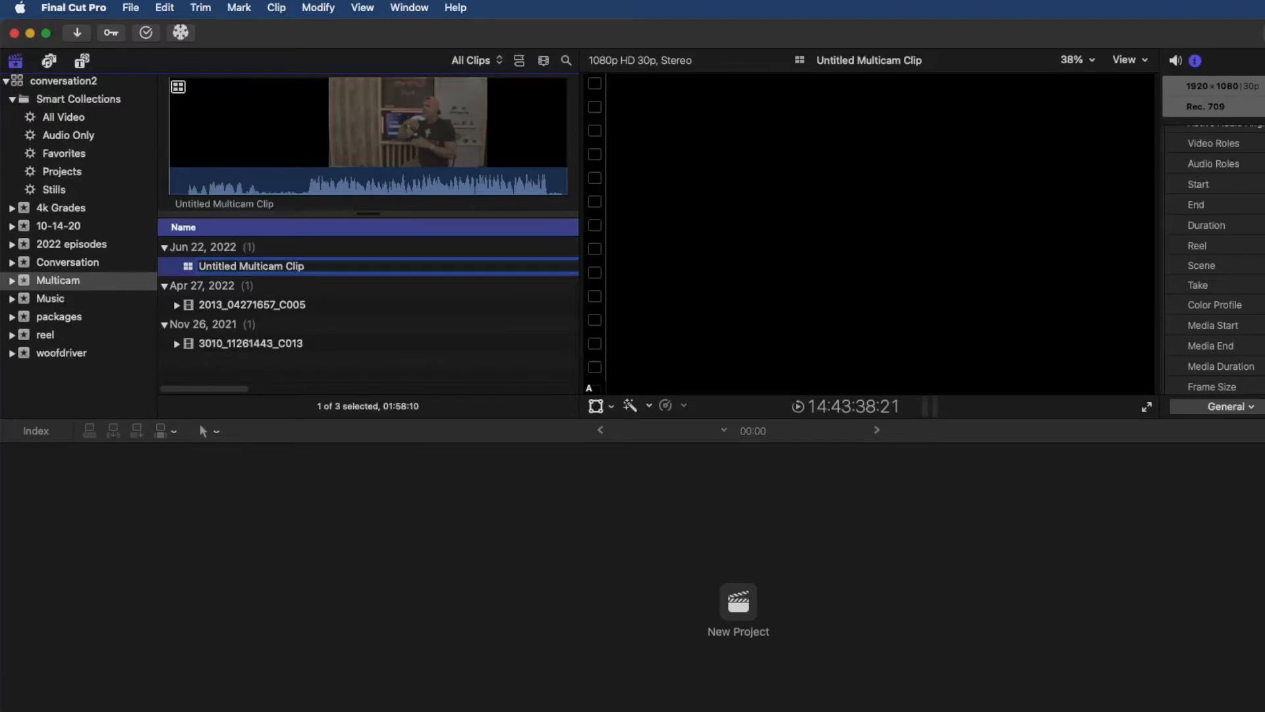
key(BackSpace)
key(BackSpace)
key(BackSpace)
key(BackSpace)
key(BackSpace)
key(BackSpace)
key(BackSpace)
key(BackSpace)
key(BackSpace)
text(New Style)
key(Return)
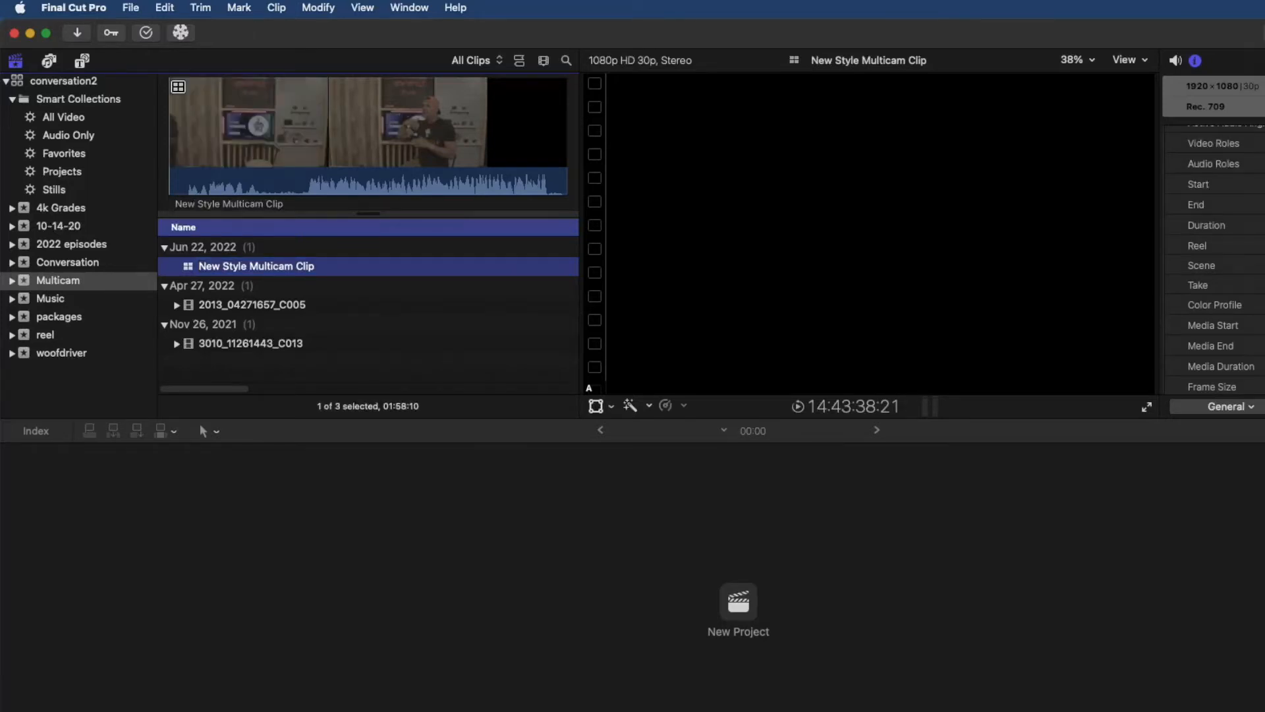
Step: Create a new project named Multicam in the Multicam event with the current 1080p HD, 30p settings
click(130, 8)
mouse_move(133, 31)
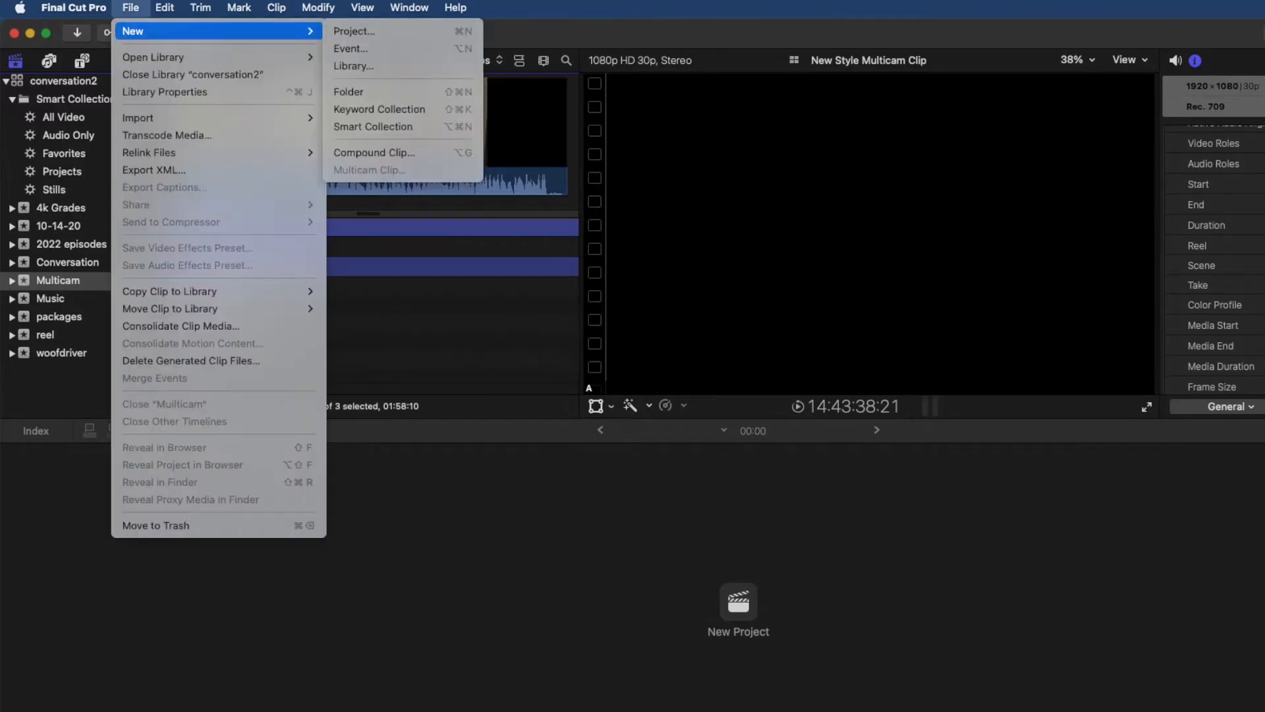
click(369, 31)
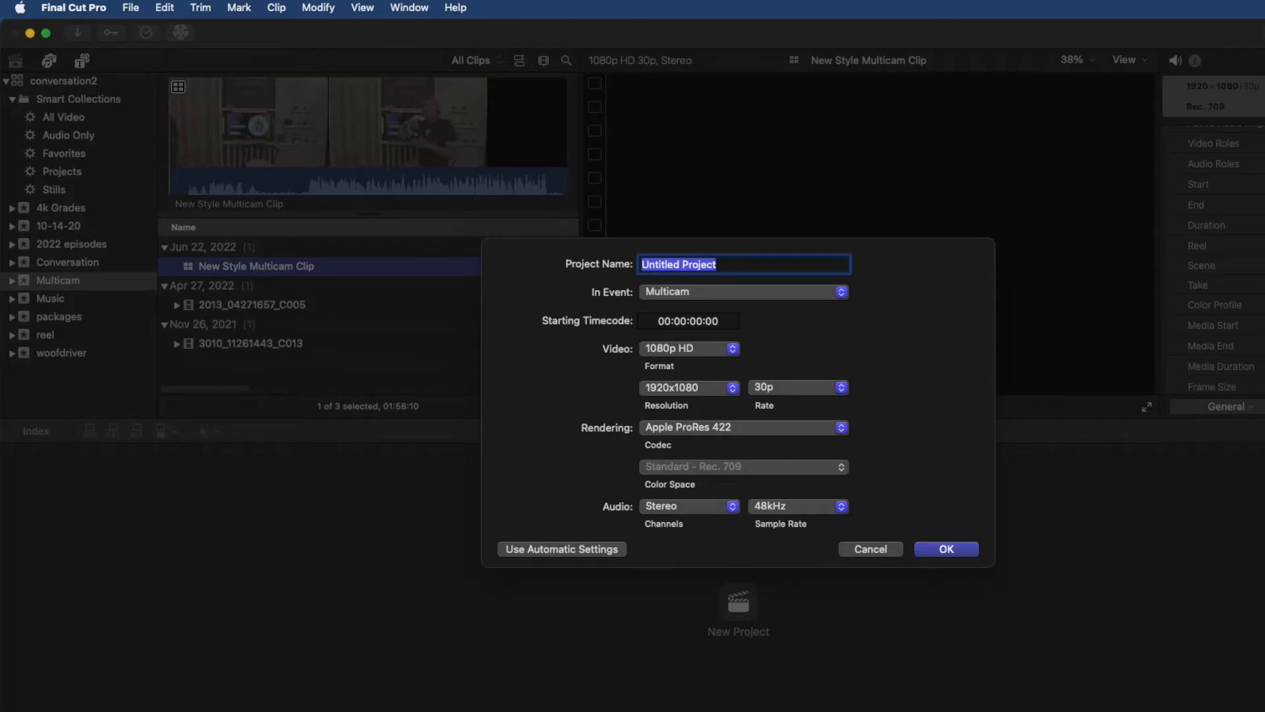
text(Multicam)
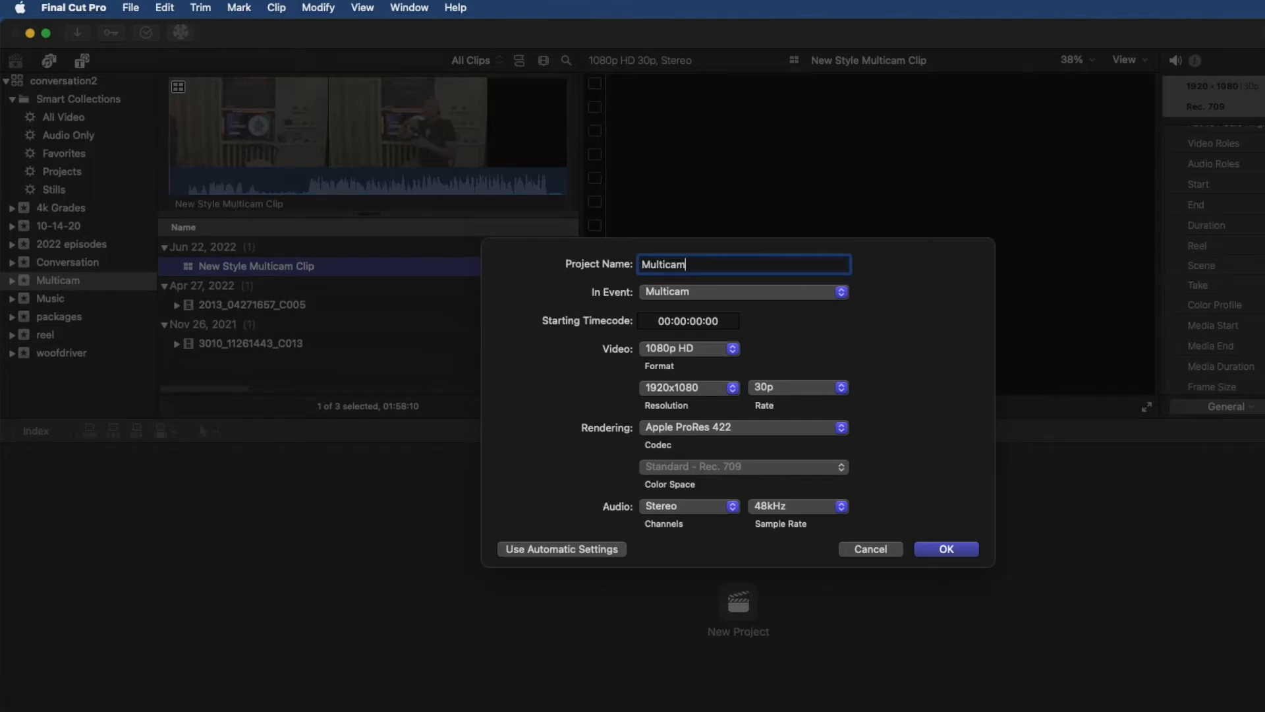
key(Return)
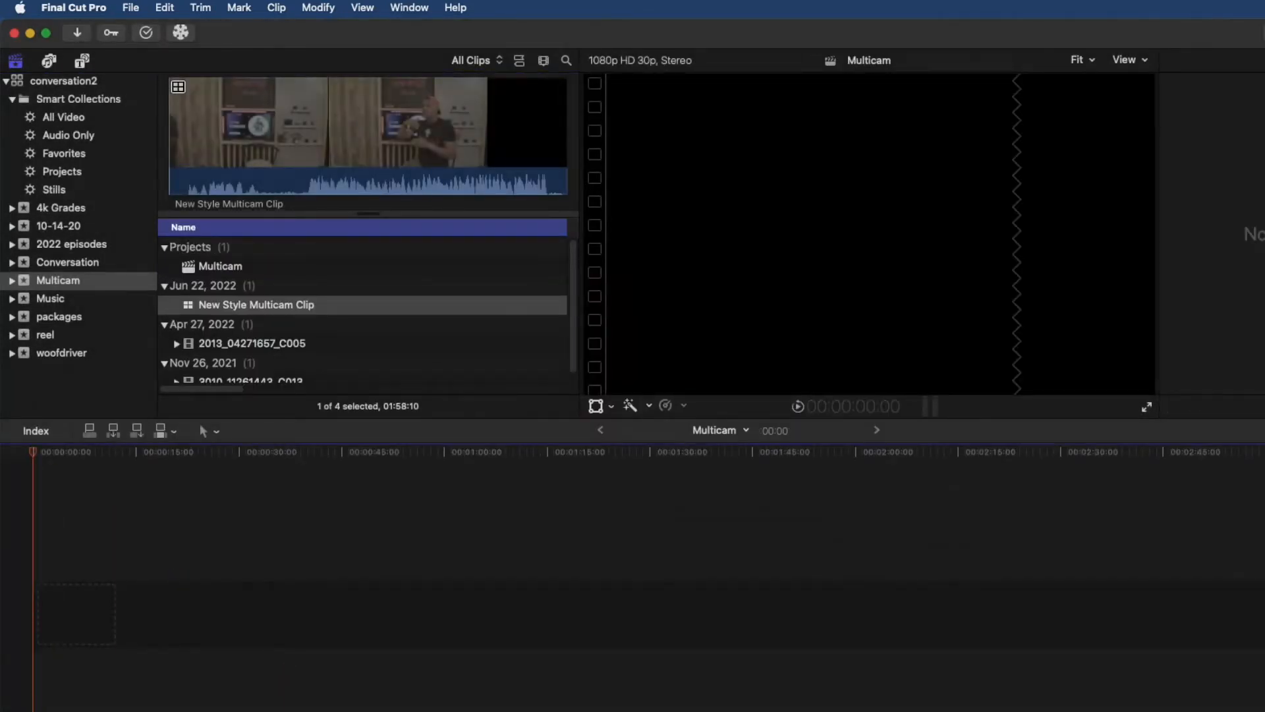
Step: Append the New Style Multicam Clip to the project timeline and place the playhead at about 35:10
key(e)
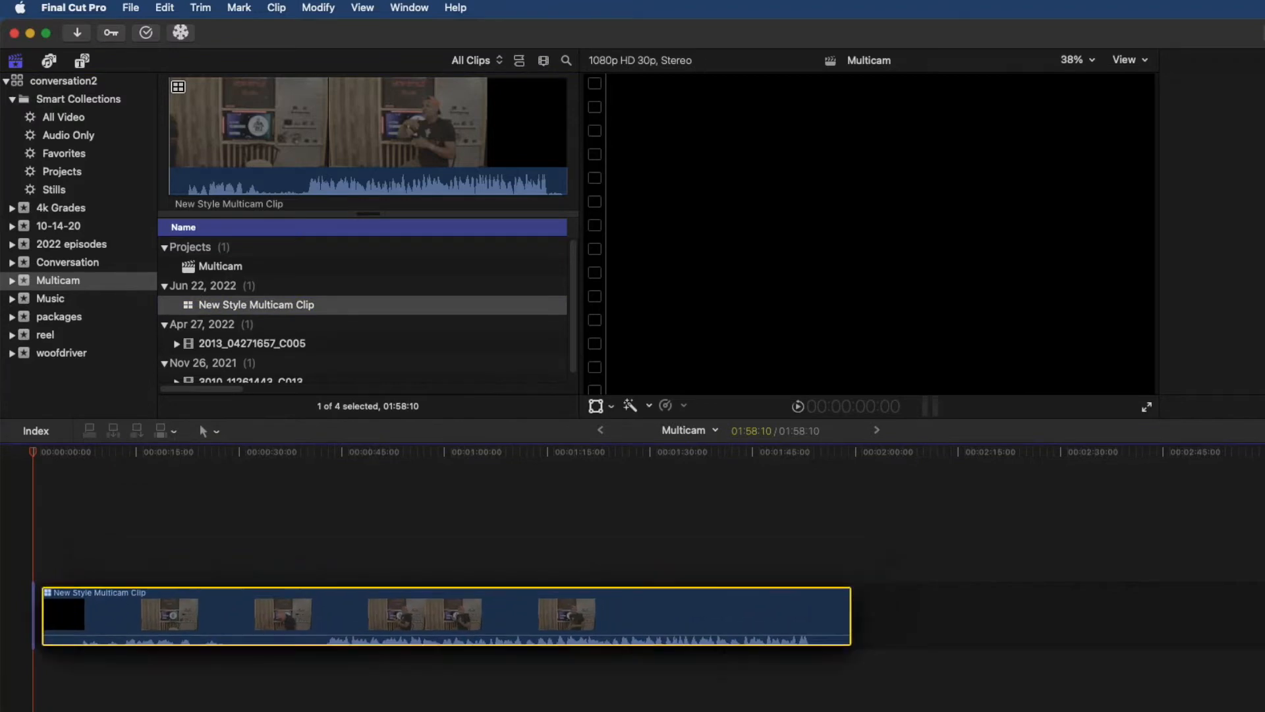
key(super+4)
drag(33, 452, 275, 452)
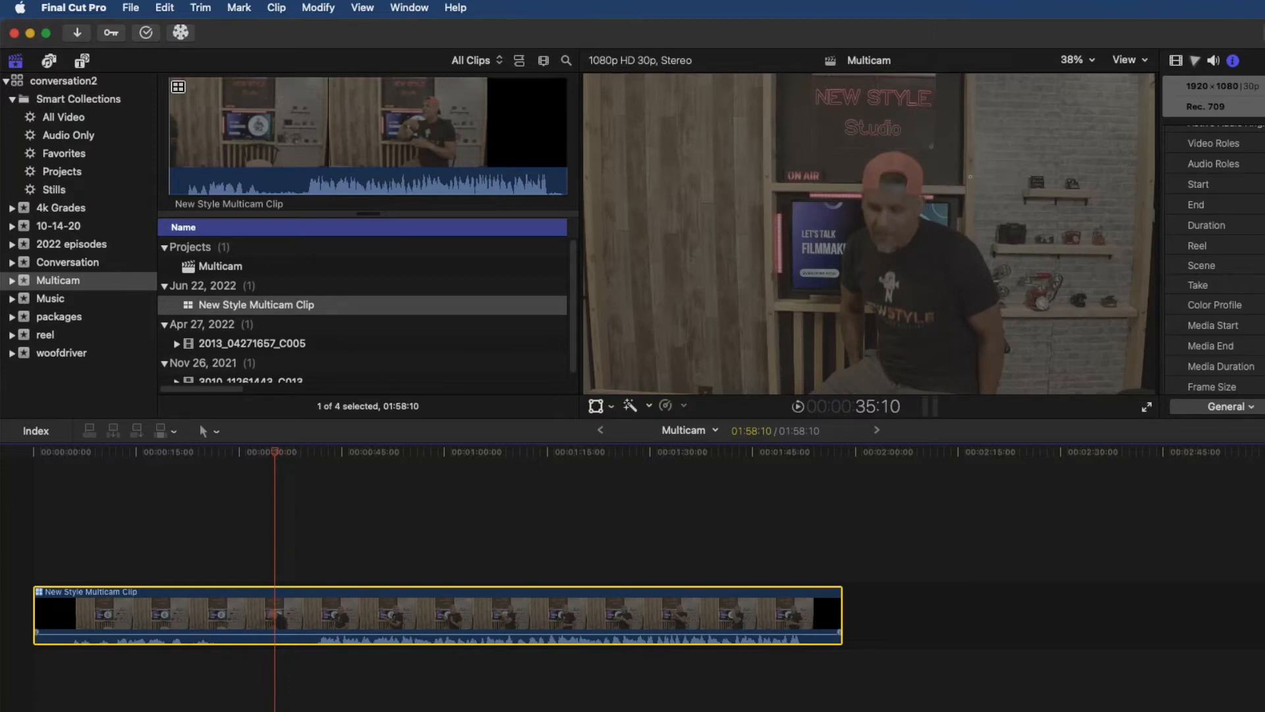
Step: Open the multicam clip's angles, scrub and play A and B to check their sync, and return to the Multicam project at about 45:17
double_click(290, 614)
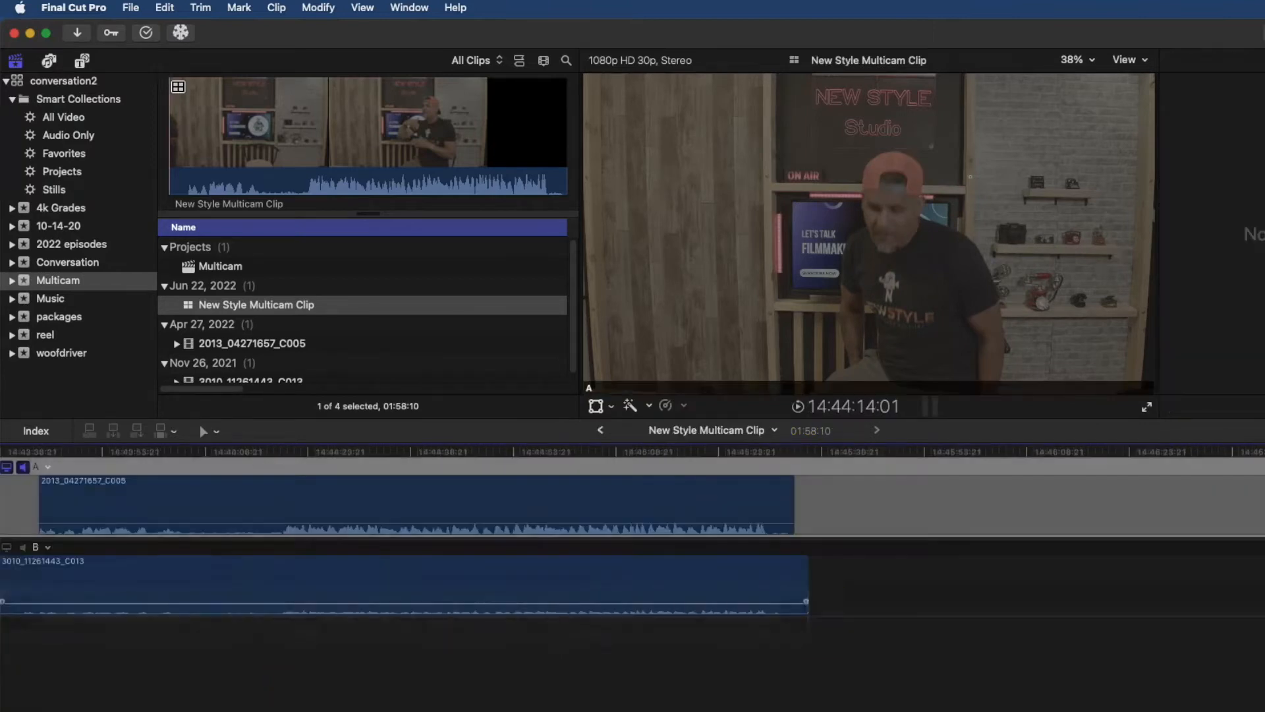
drag(274, 452, 569, 452)
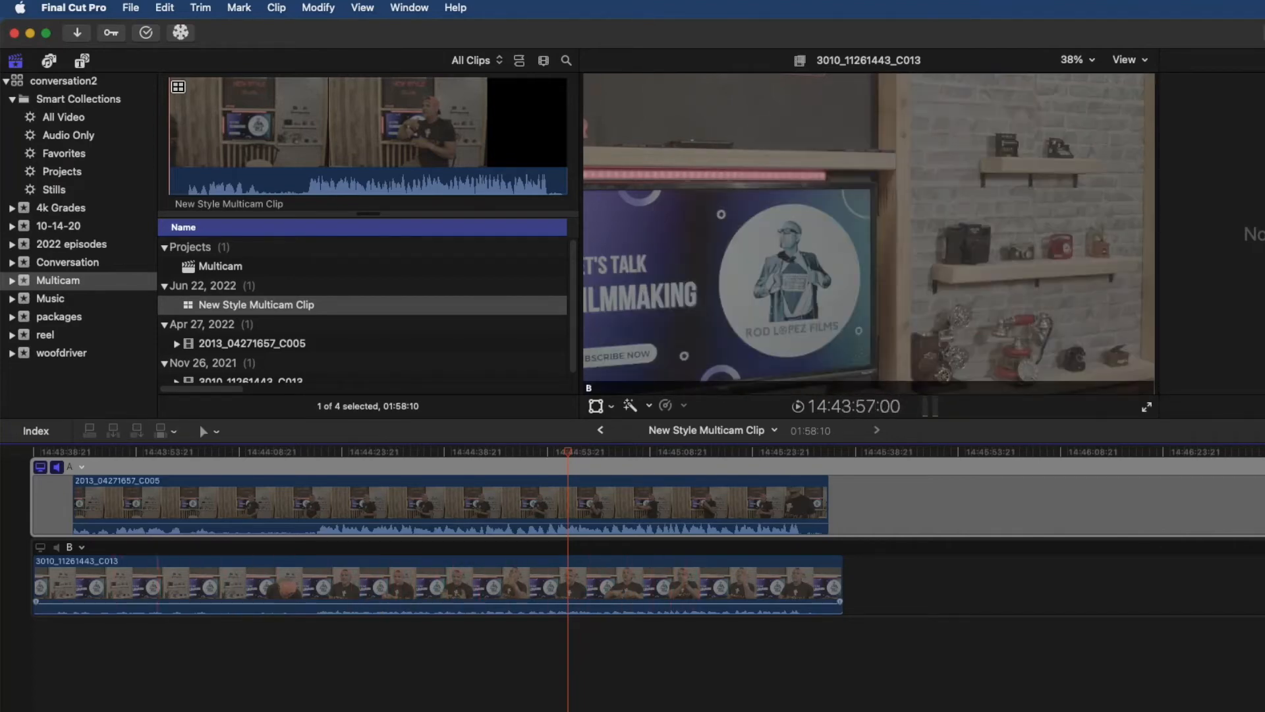
drag(284, 452, 328, 452)
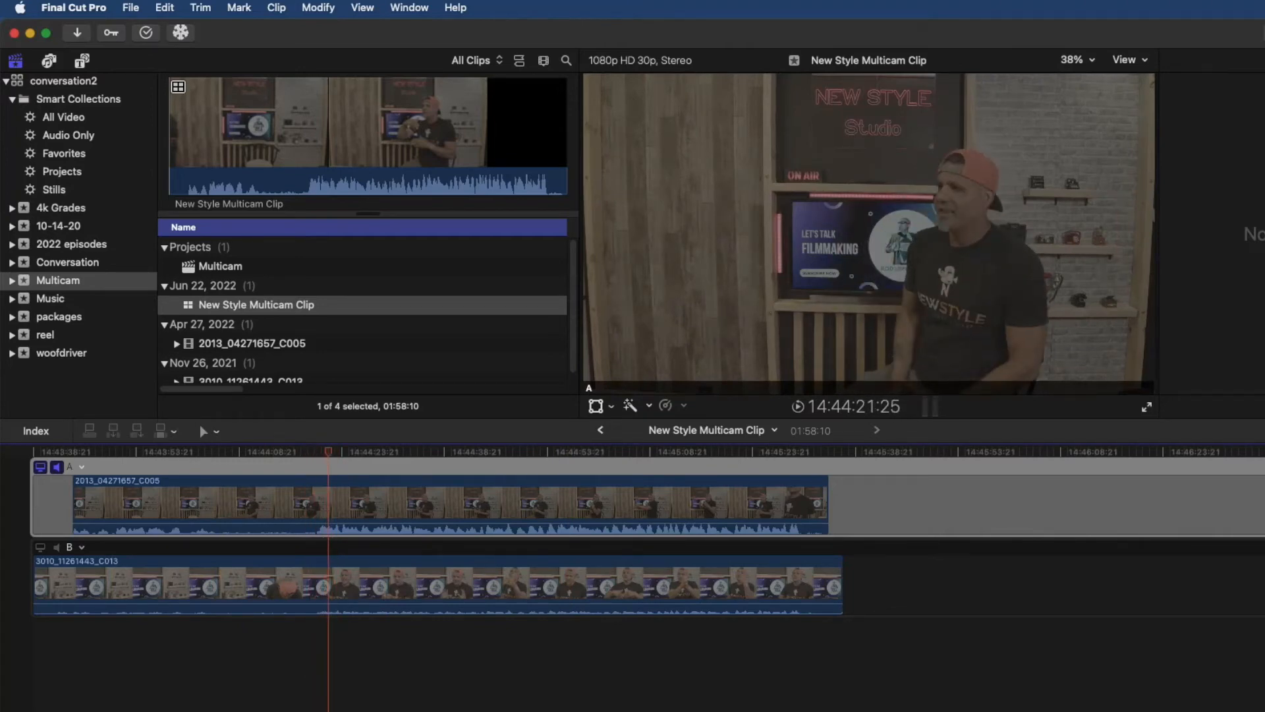
key(space)
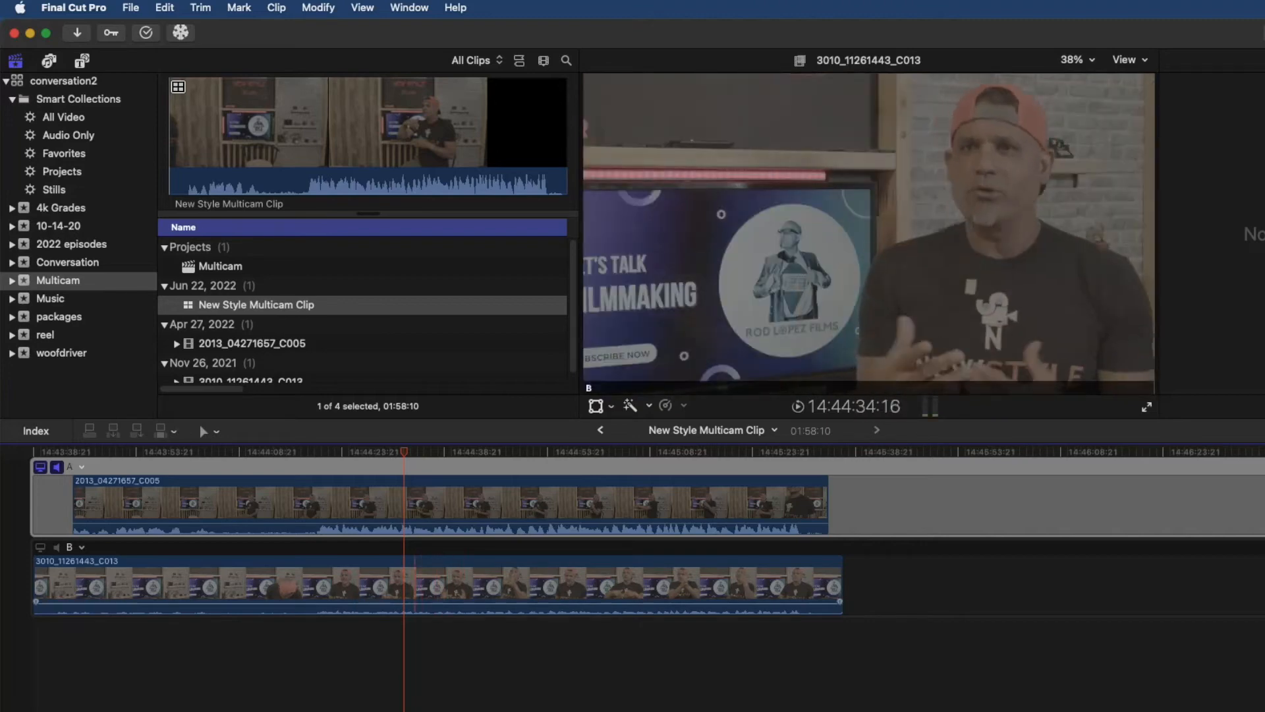
click(403, 583)
key(space)
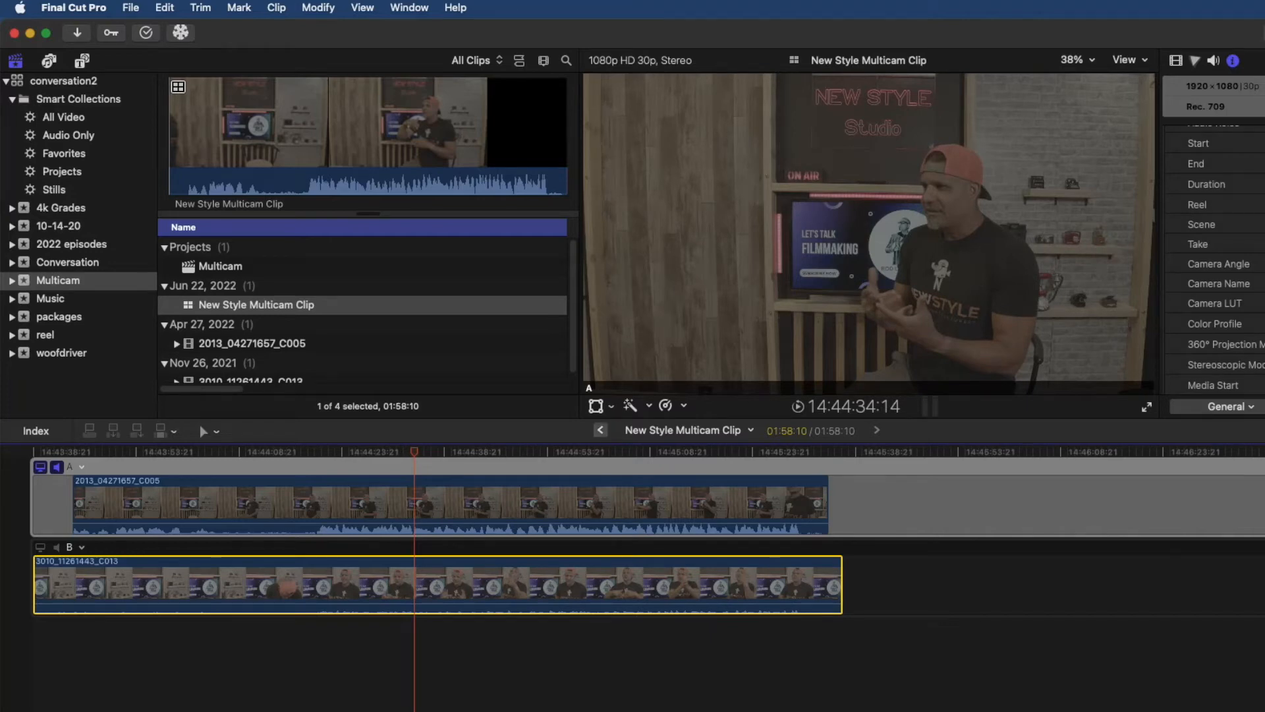
click(600, 430)
drag(275, 452, 344, 452)
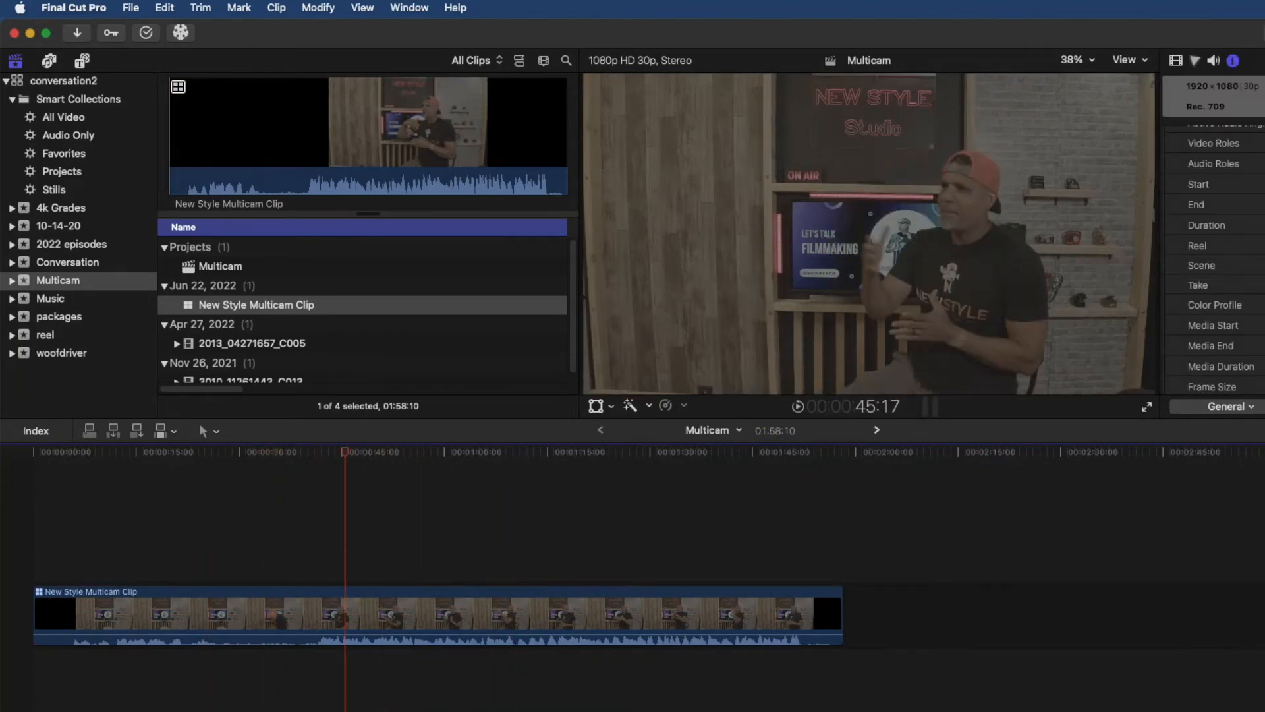
Step: Show the multicam angles in the viewer and enable video-only switching so that cuts leave the audio angle alone
click(361, 8)
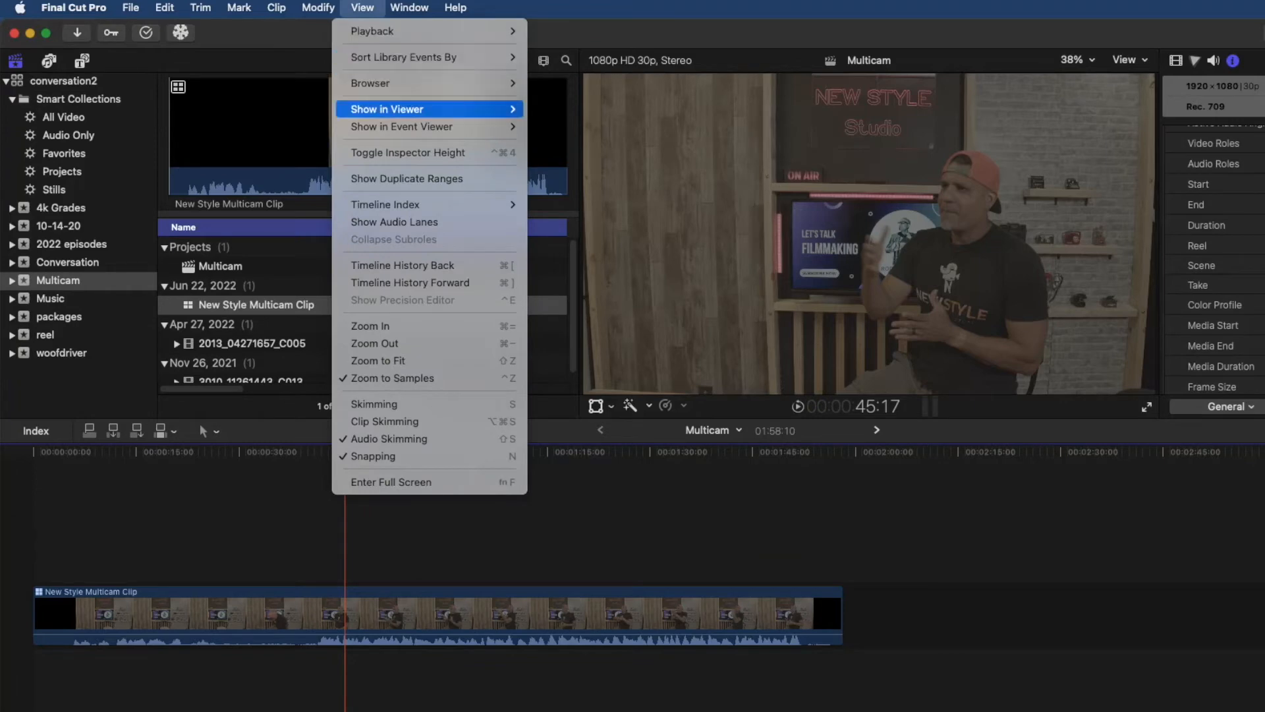
mouse_move(388, 110)
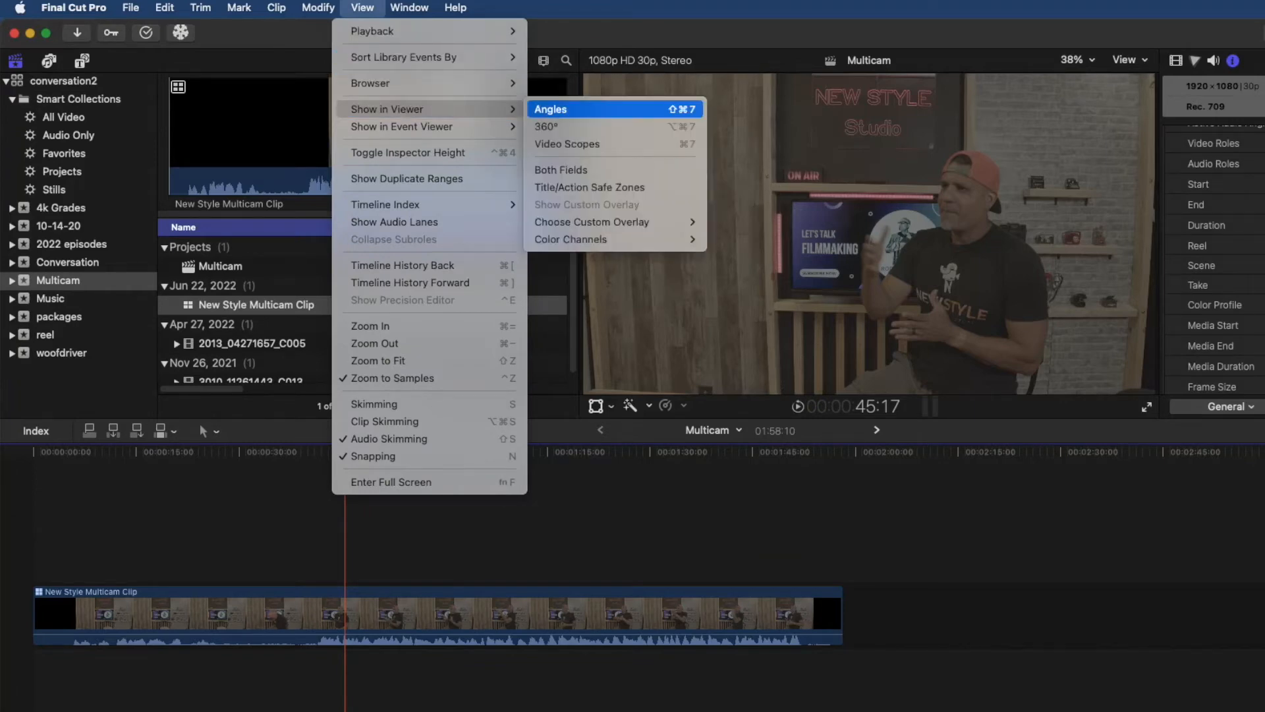
click(550, 109)
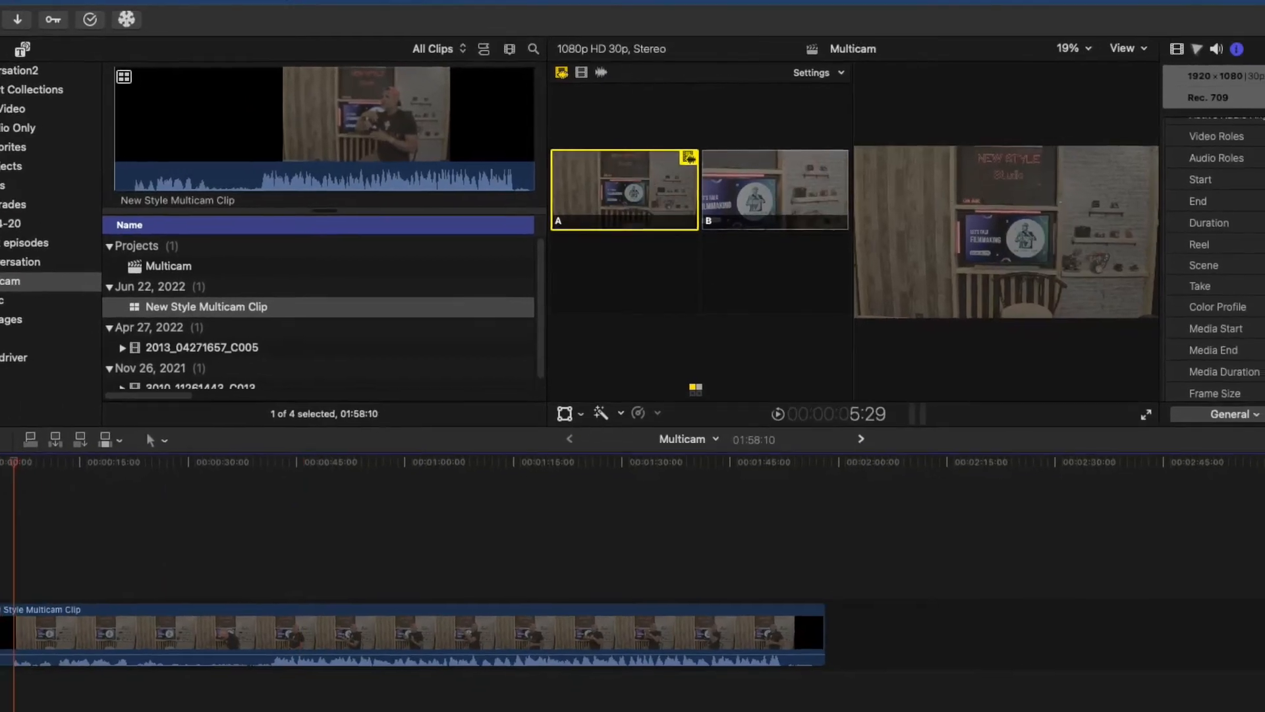
drag(14, 461, 94, 451)
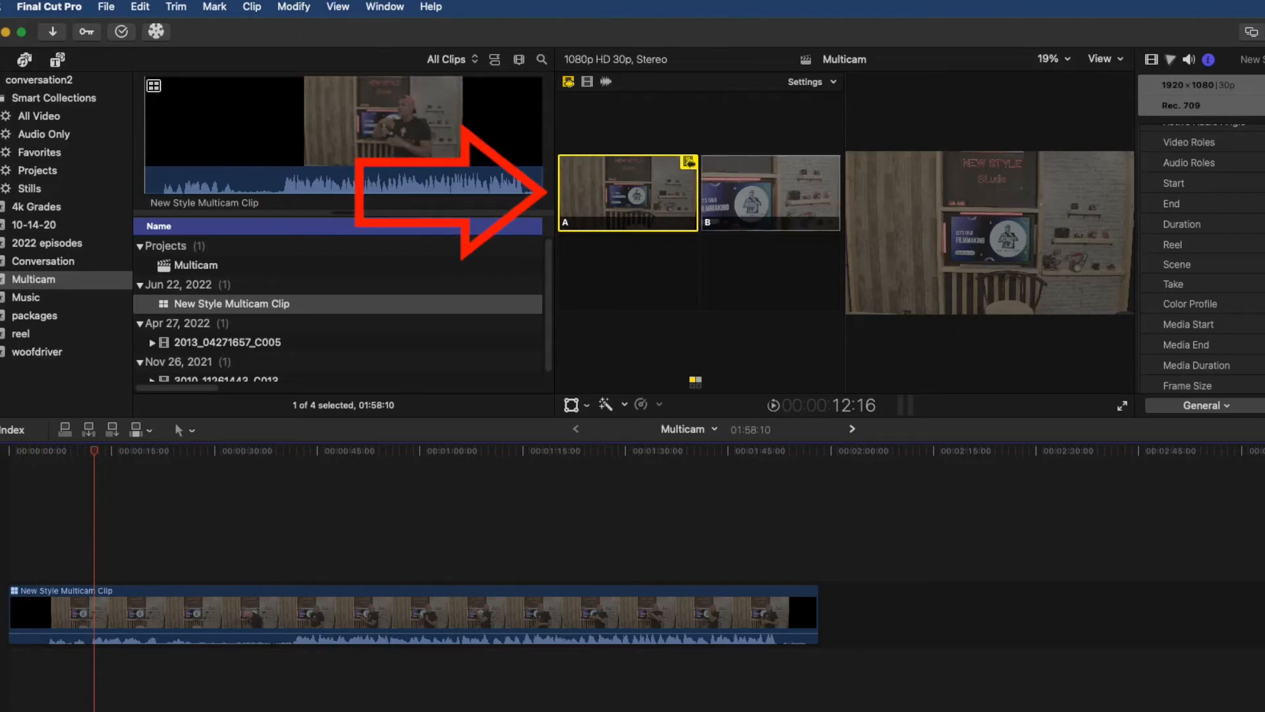
click(812, 82)
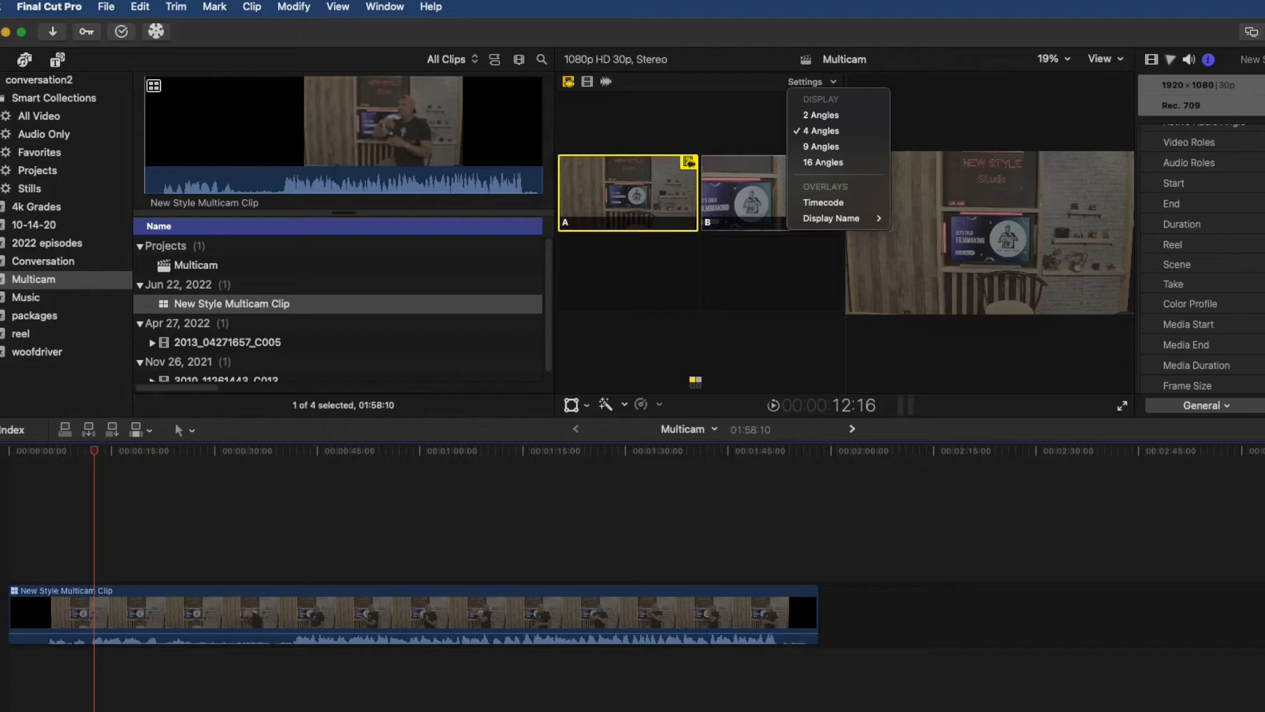
click(587, 81)
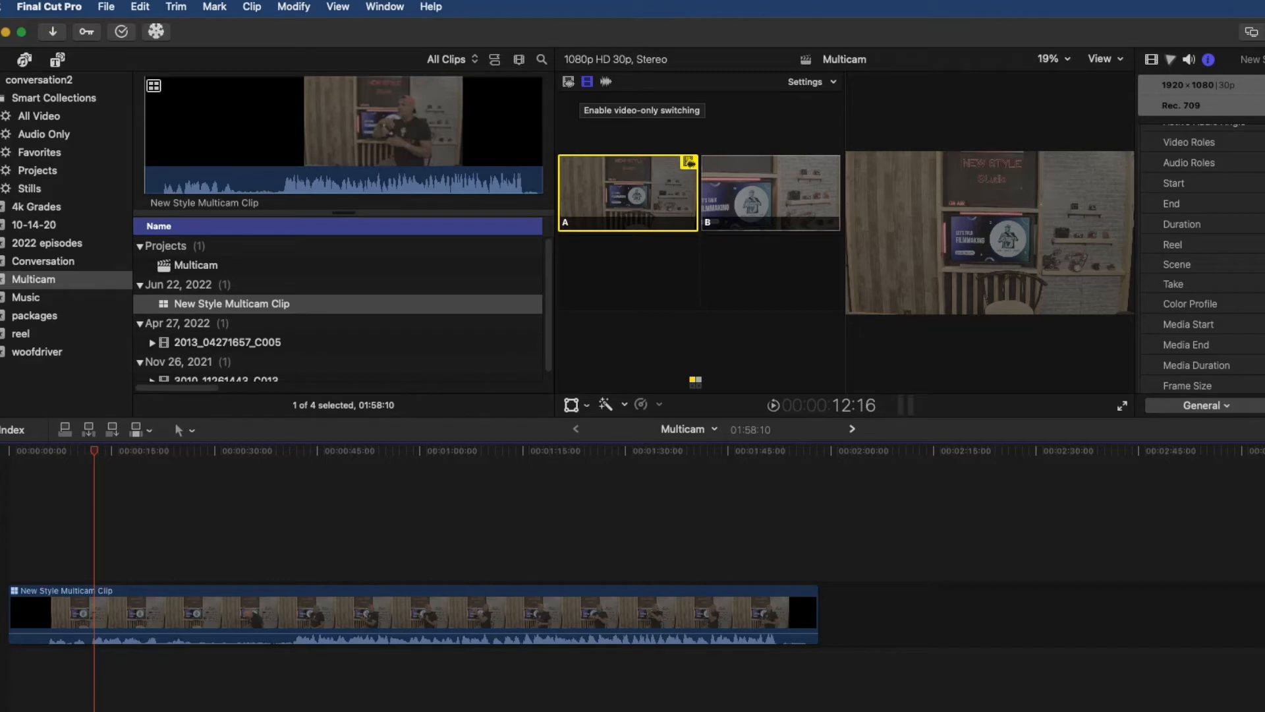
Step: Trim the start and end of the New Style Multicam Clip in the timeline to keep a 43:04 section of the conversation
drag(94, 451, 8, 451)
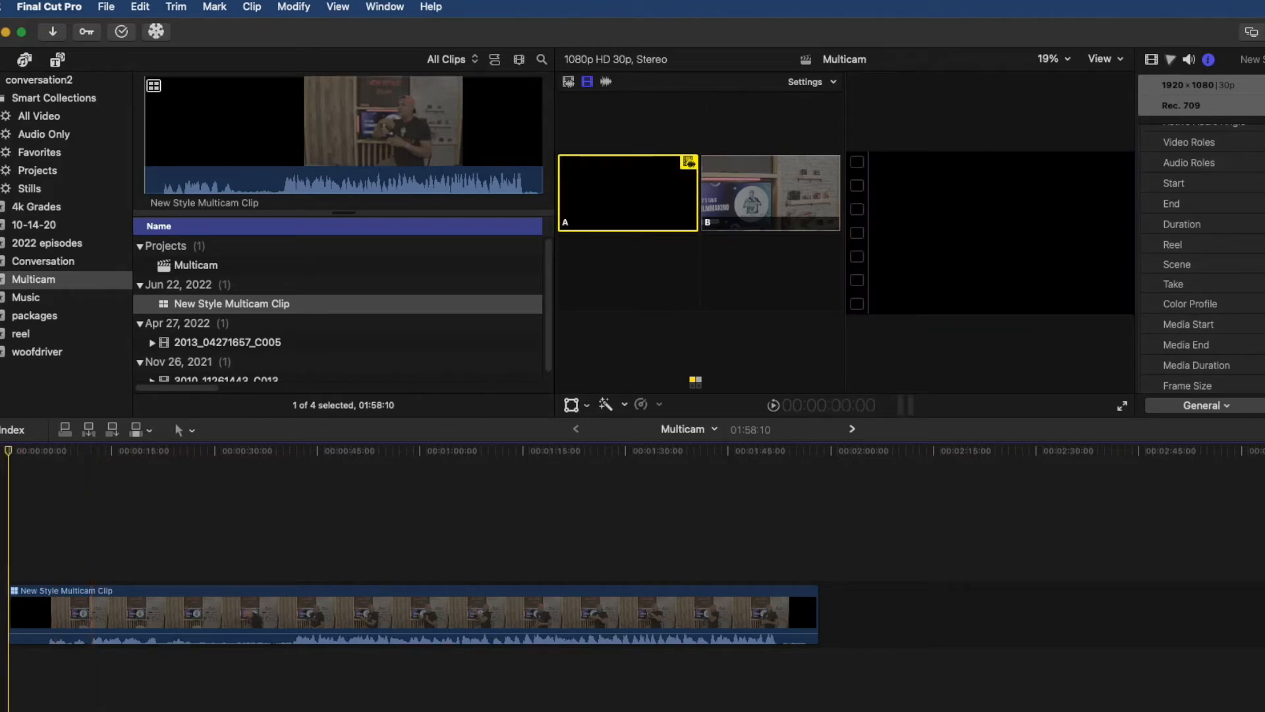
key(space)
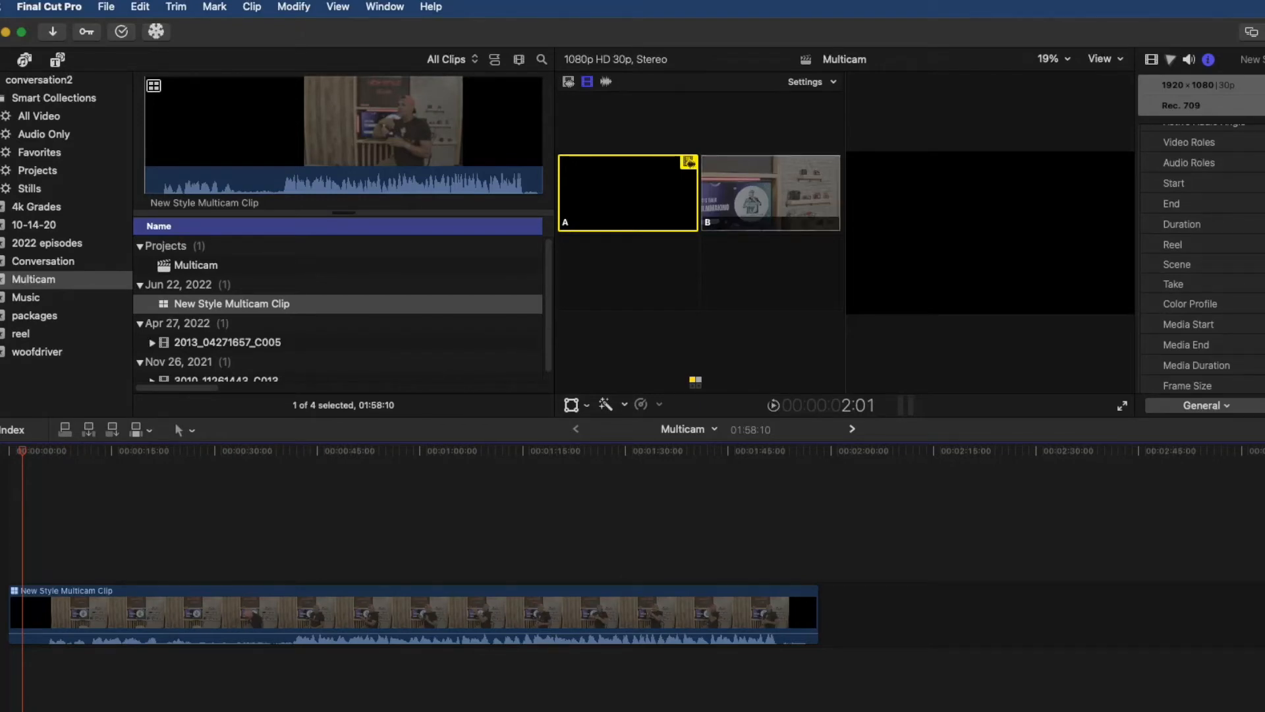
drag(23, 451, 292, 450)
drag(11, 613, 294, 613)
drag(455, 613, 147, 607)
drag(291, 451, 586, 451)
key(alt+bracketright)
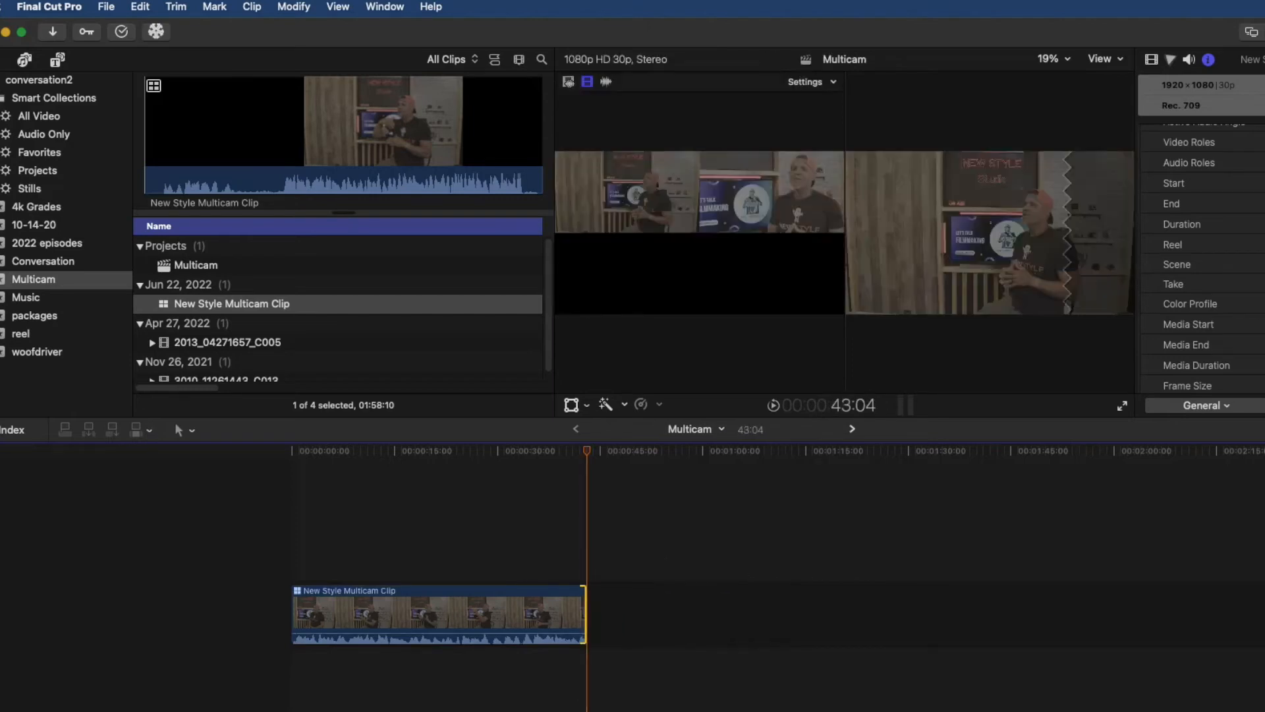
key(super+equal)
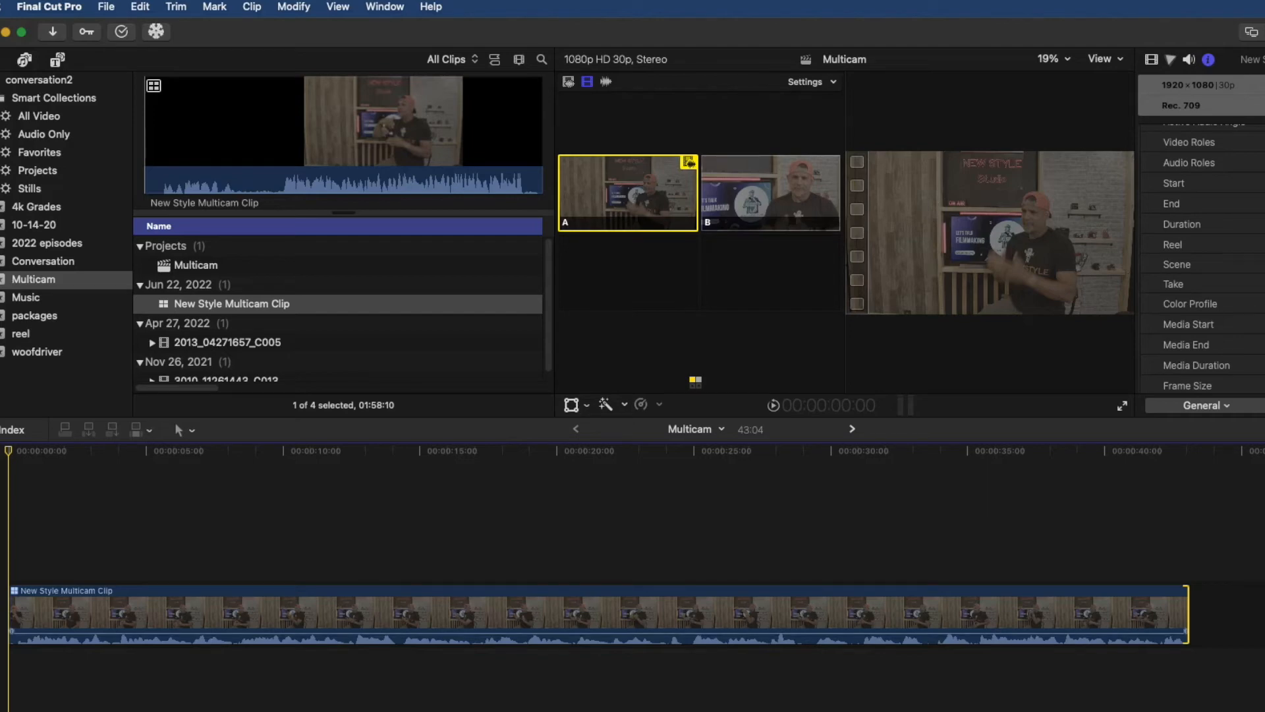
Step: Turn on Voice Isolation for the trimmed New Style Multicam Clip in the timeline
click(599, 613)
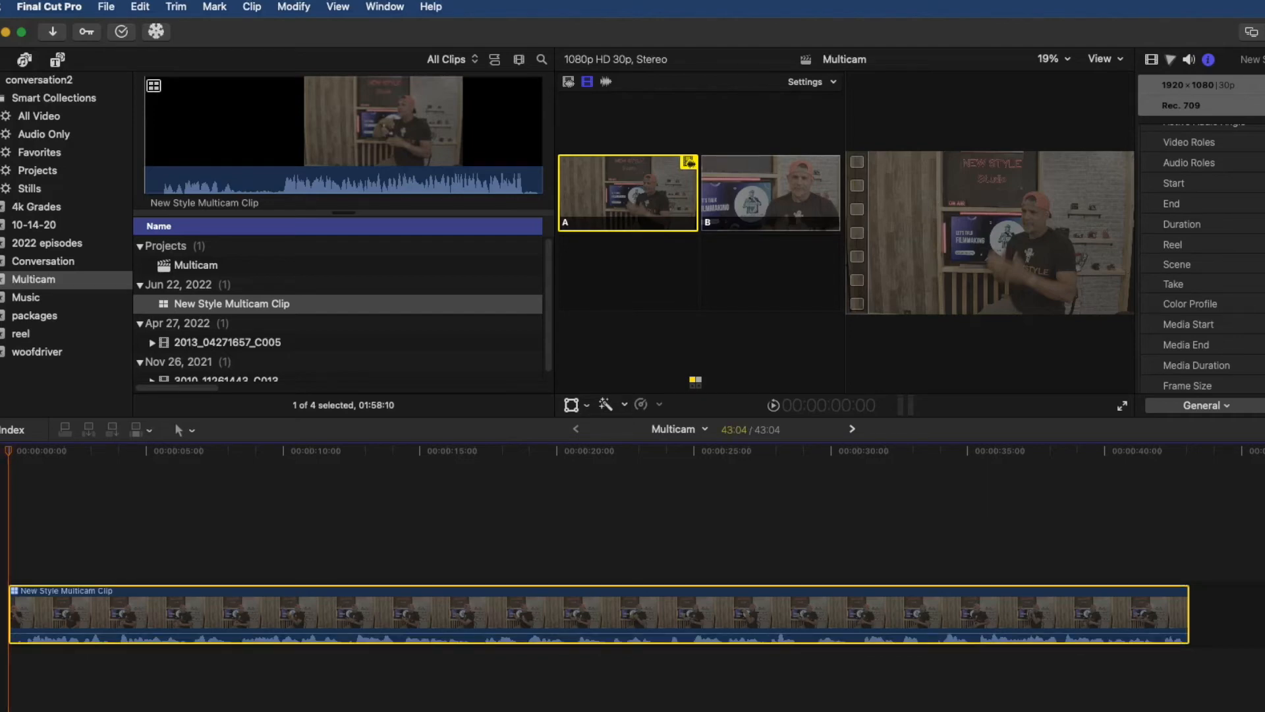
click(1188, 59)
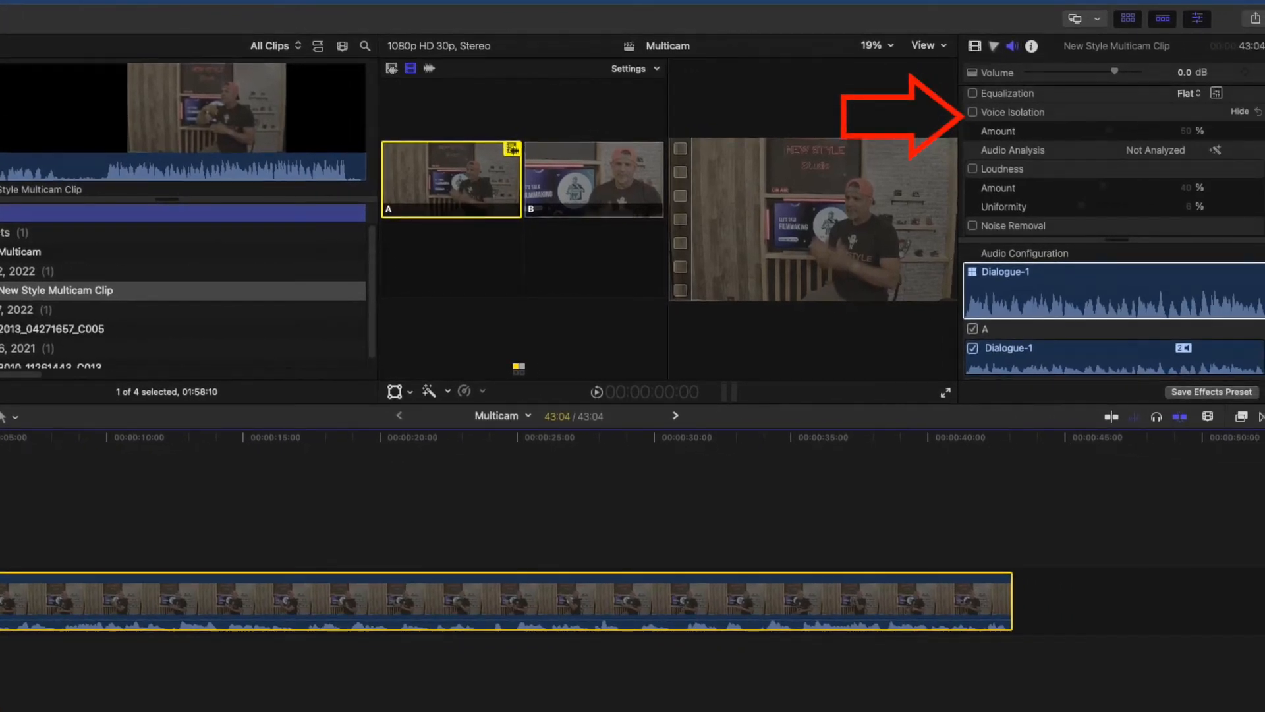
click(973, 112)
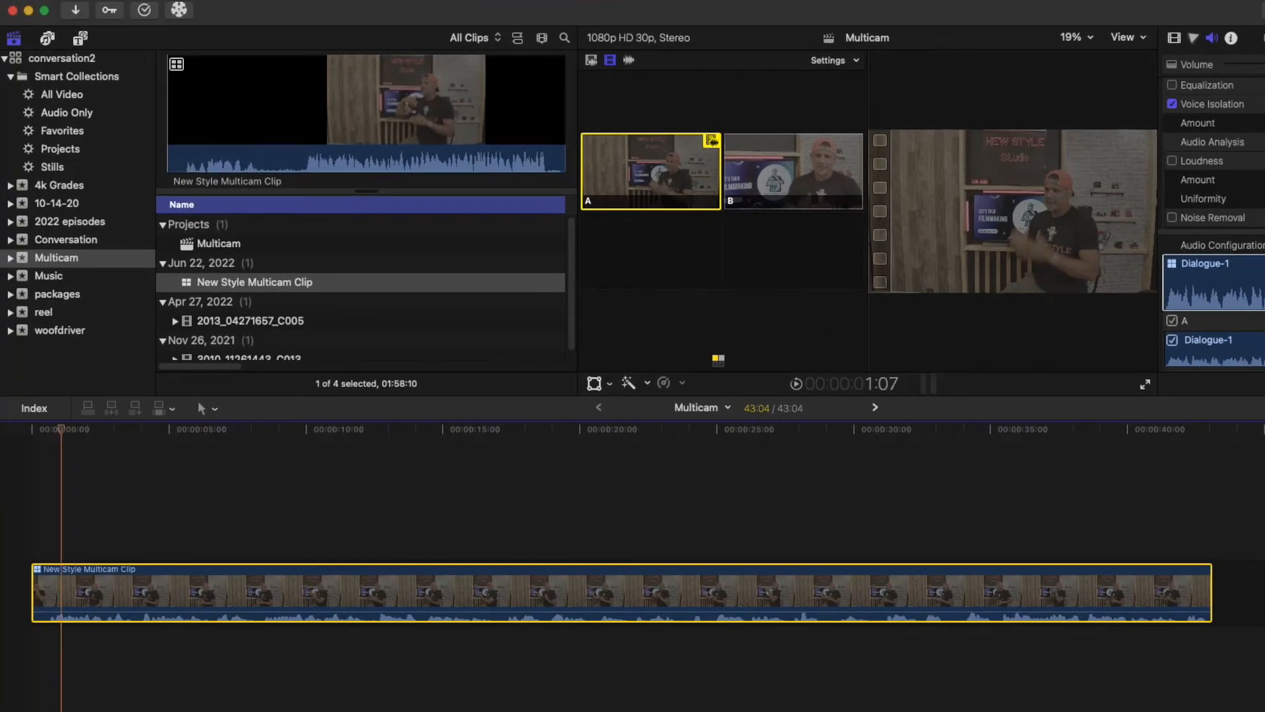
Step: Play from the start and switch angles live: B at 3:20, A at 14:24, B near 19 s, A near 23 s, B near 31 s
key(Home)
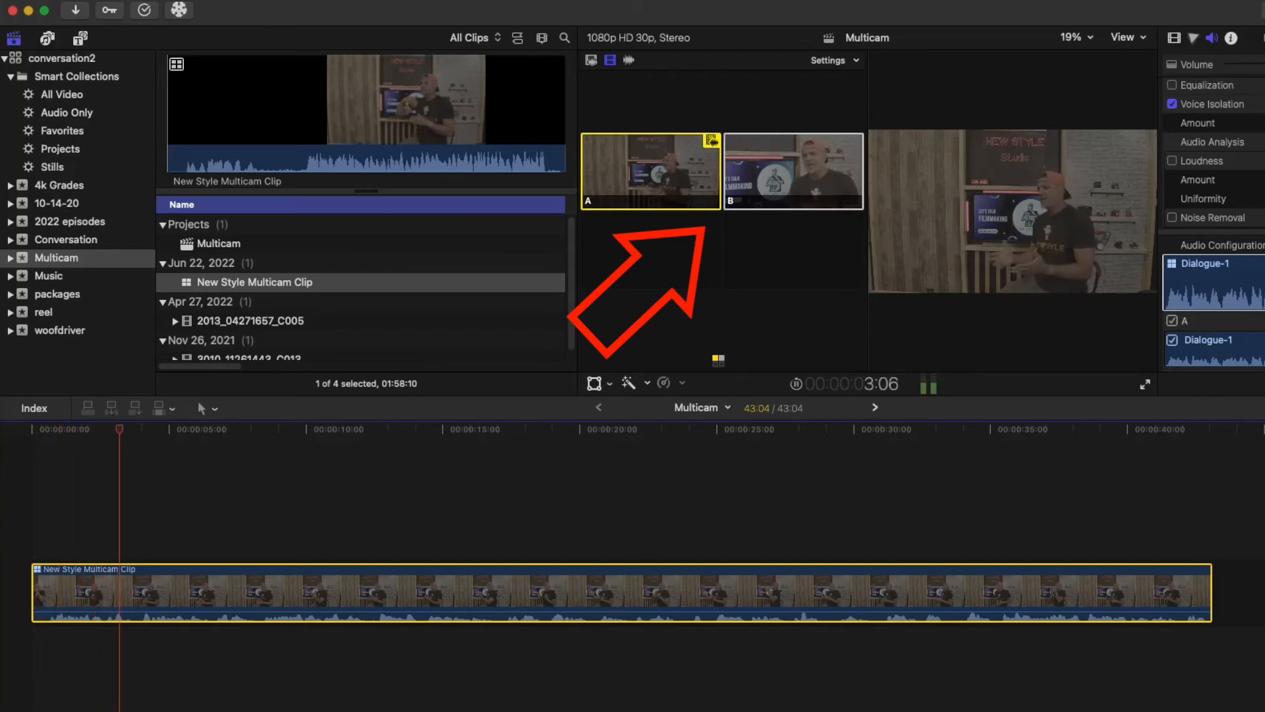
key(2)
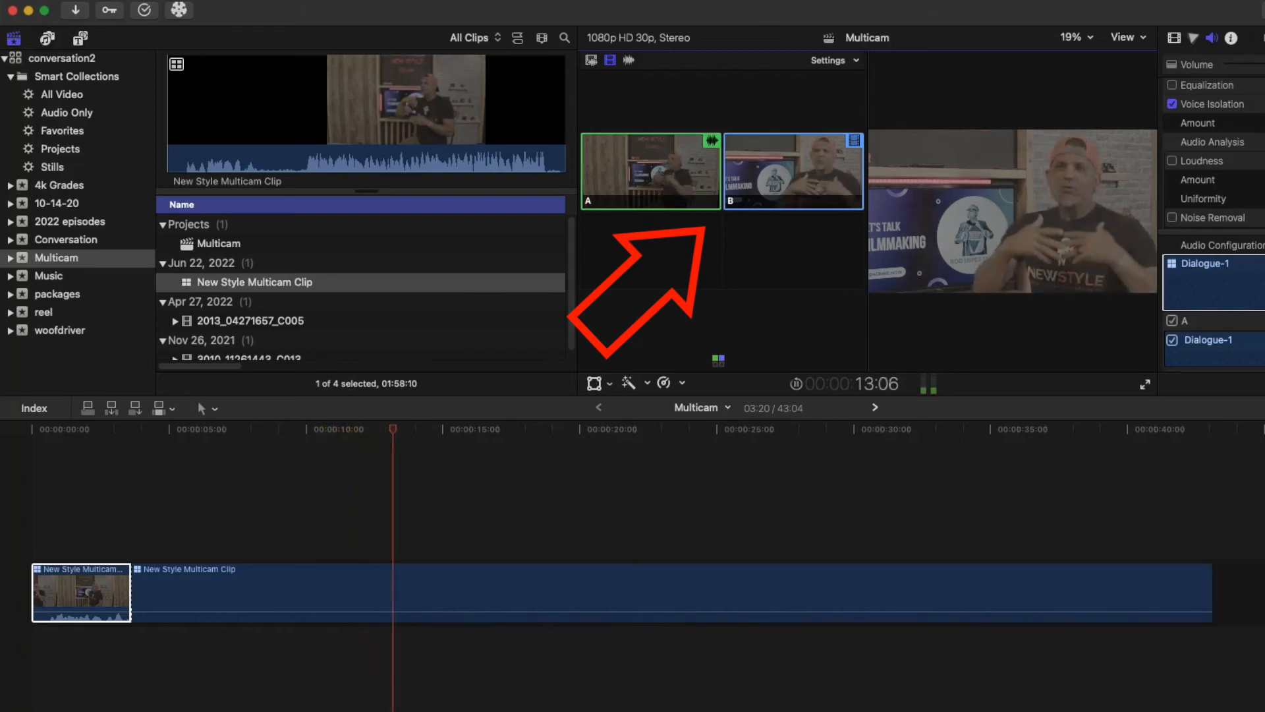
key(1)
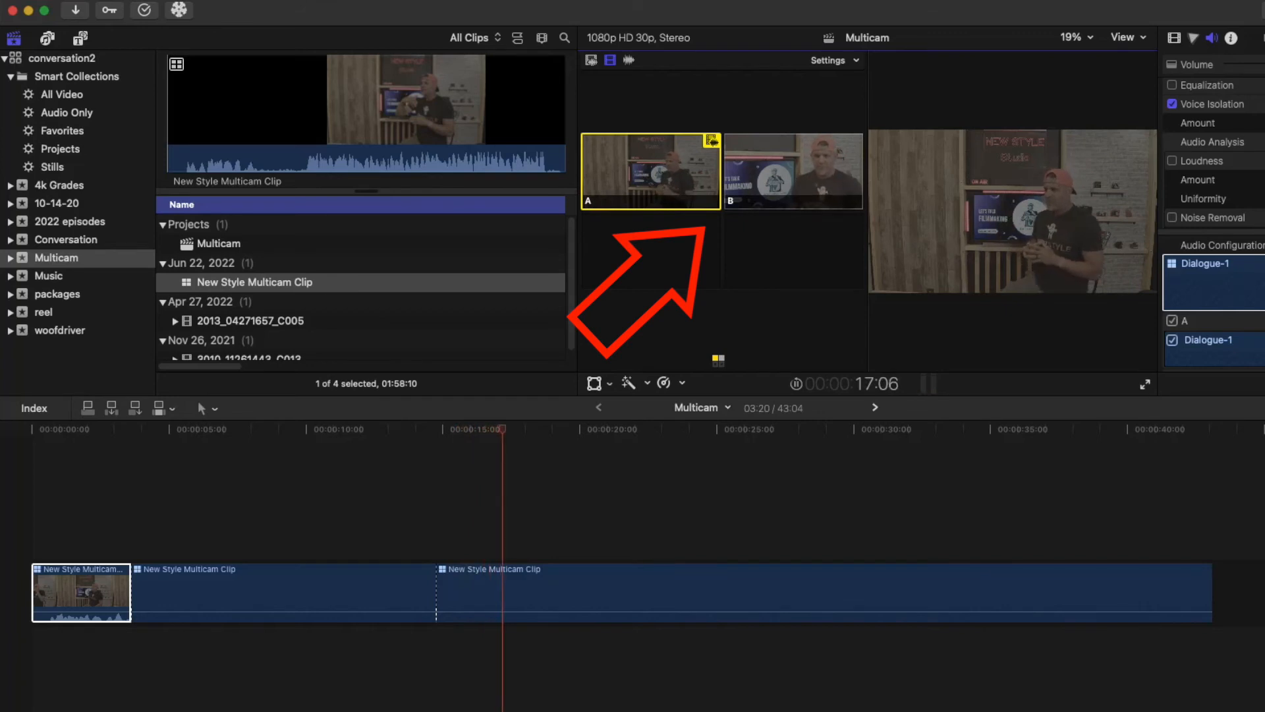
key(2)
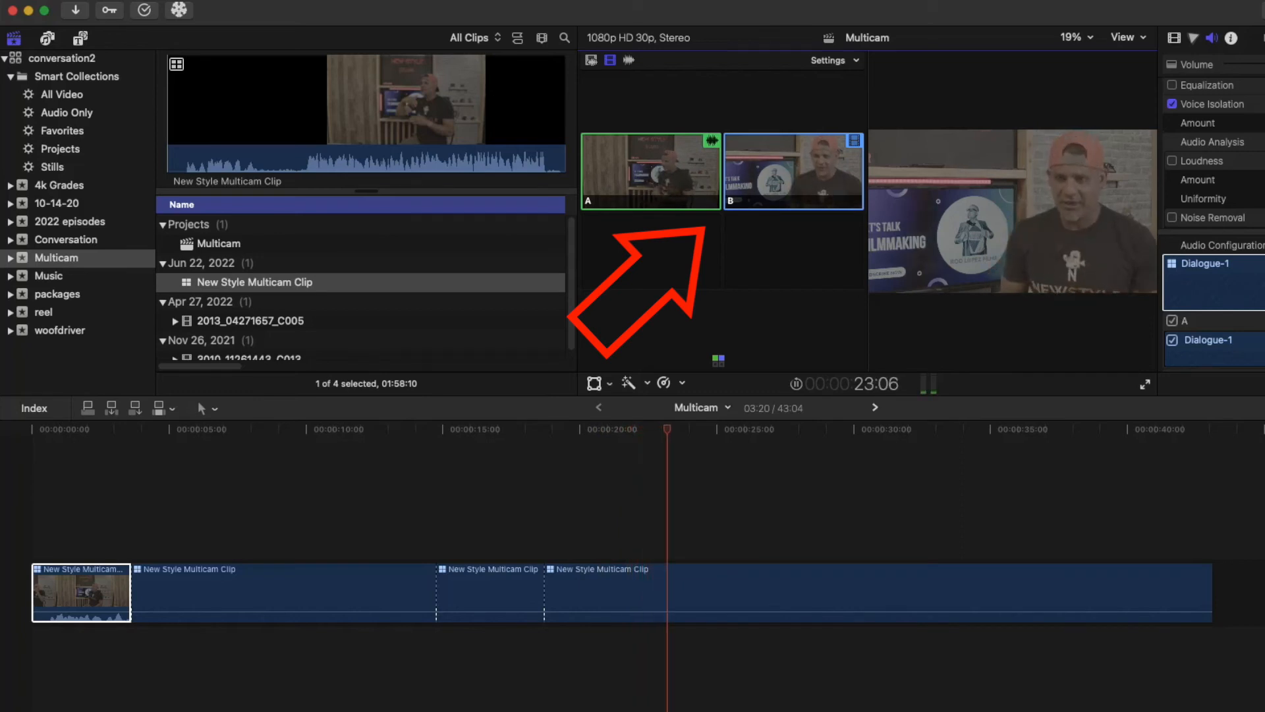
key(1)
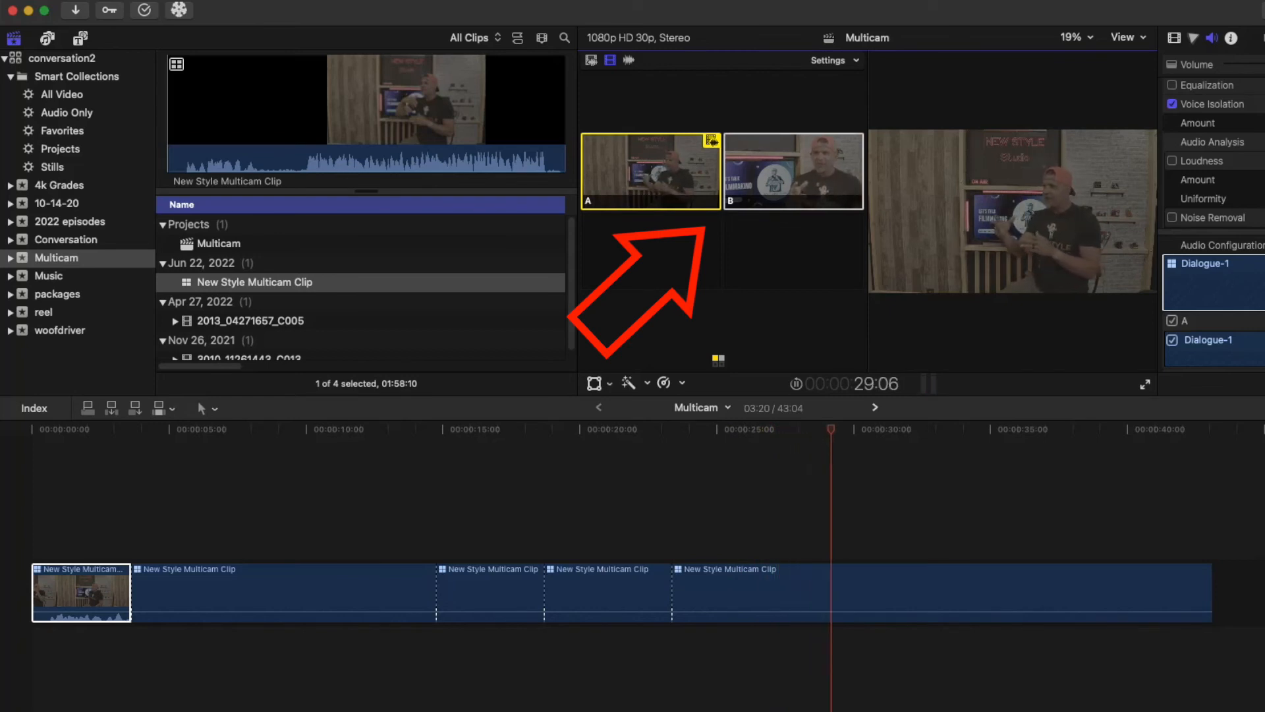
key(2)
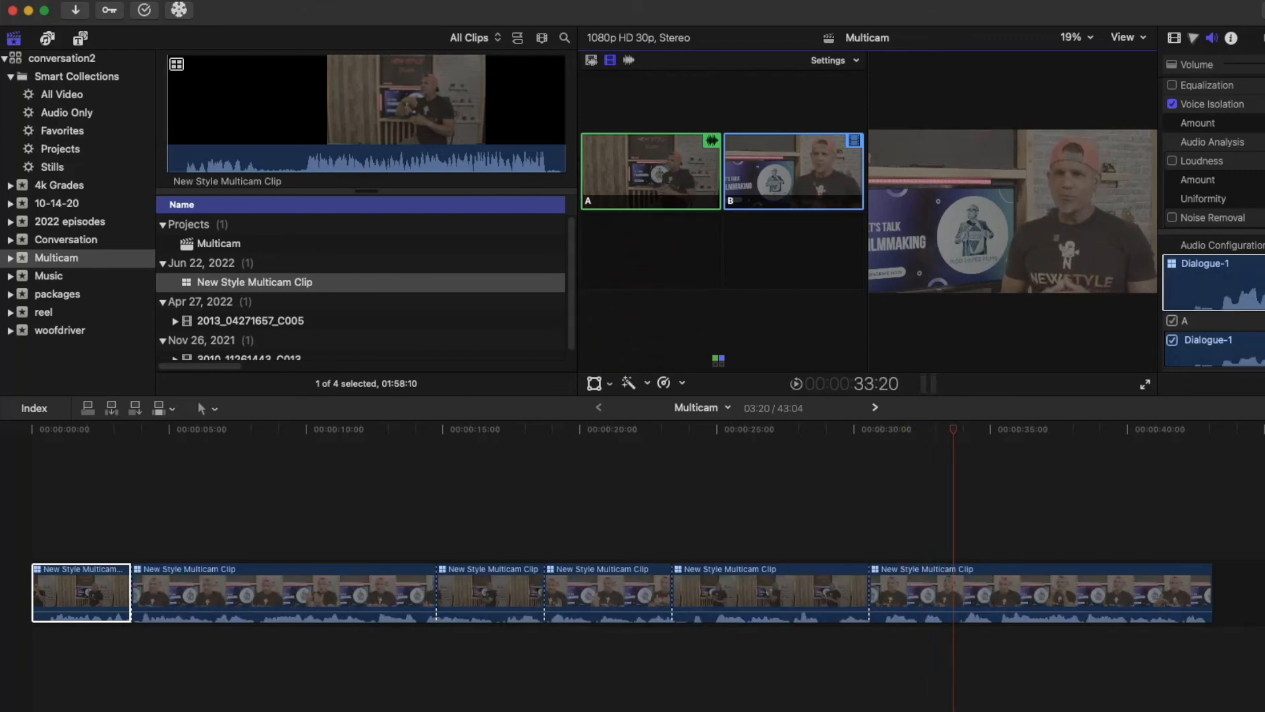
Step: Play back the angle cuts from near the start and across the B-to-A cut at about 14:24
click(1211, 287)
drag(952, 429, 97, 429)
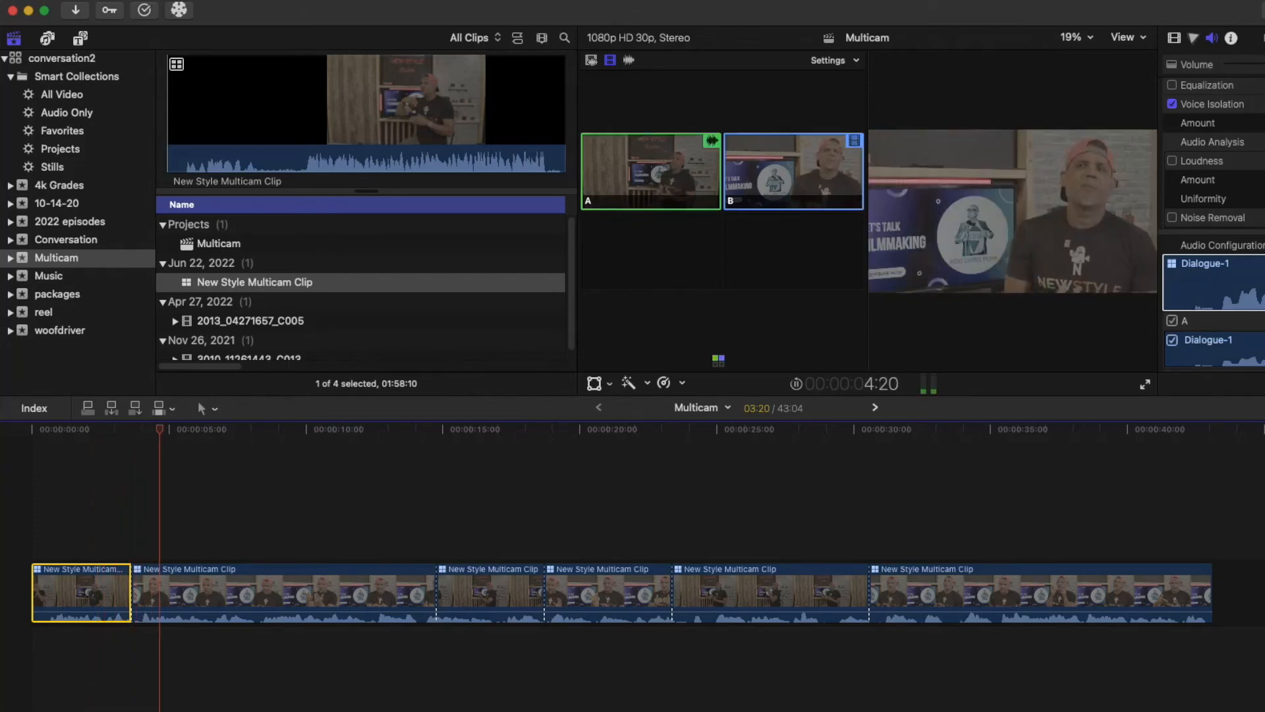
key(XF86AudioRaiseVolume)
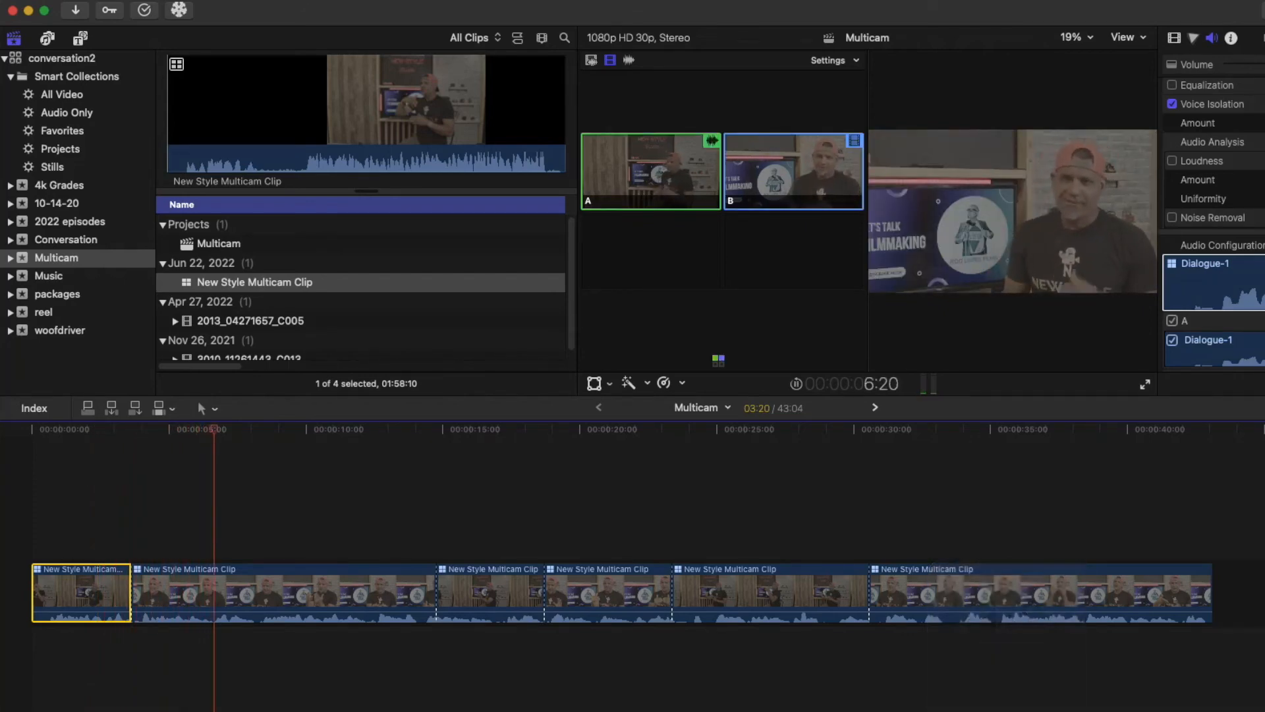
key(space)
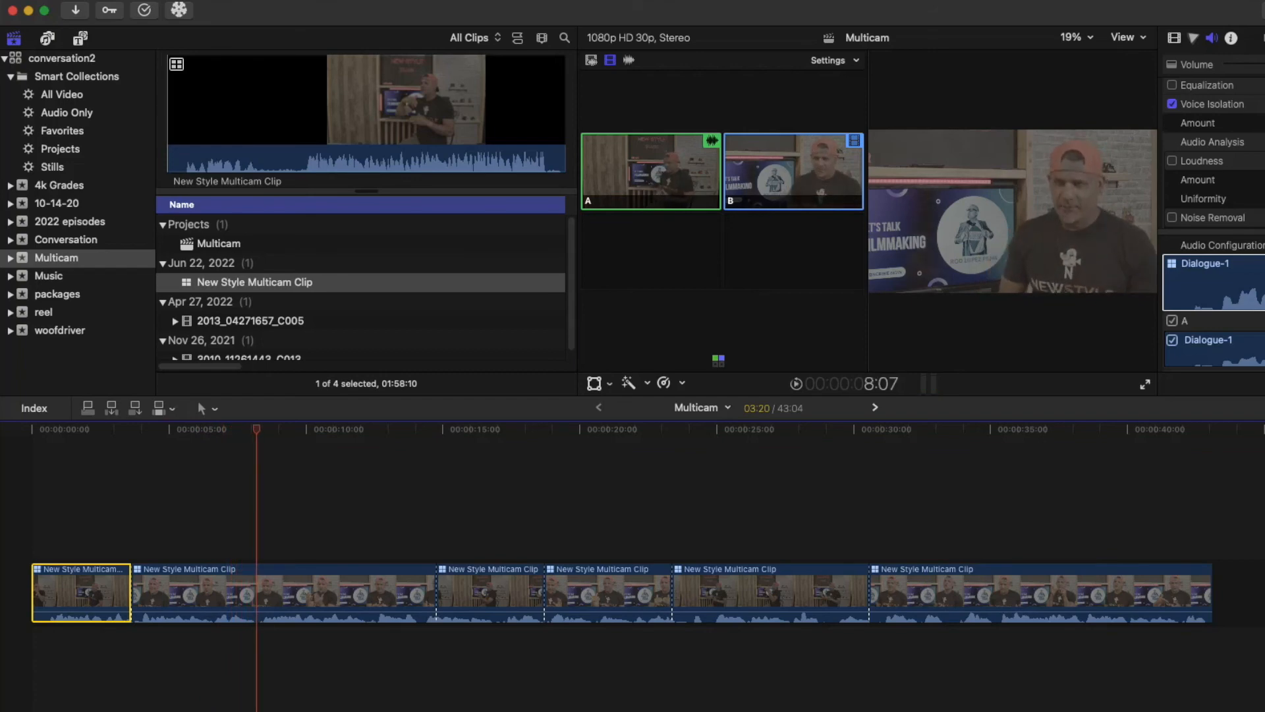
click(415, 429)
key(space)
key(1)
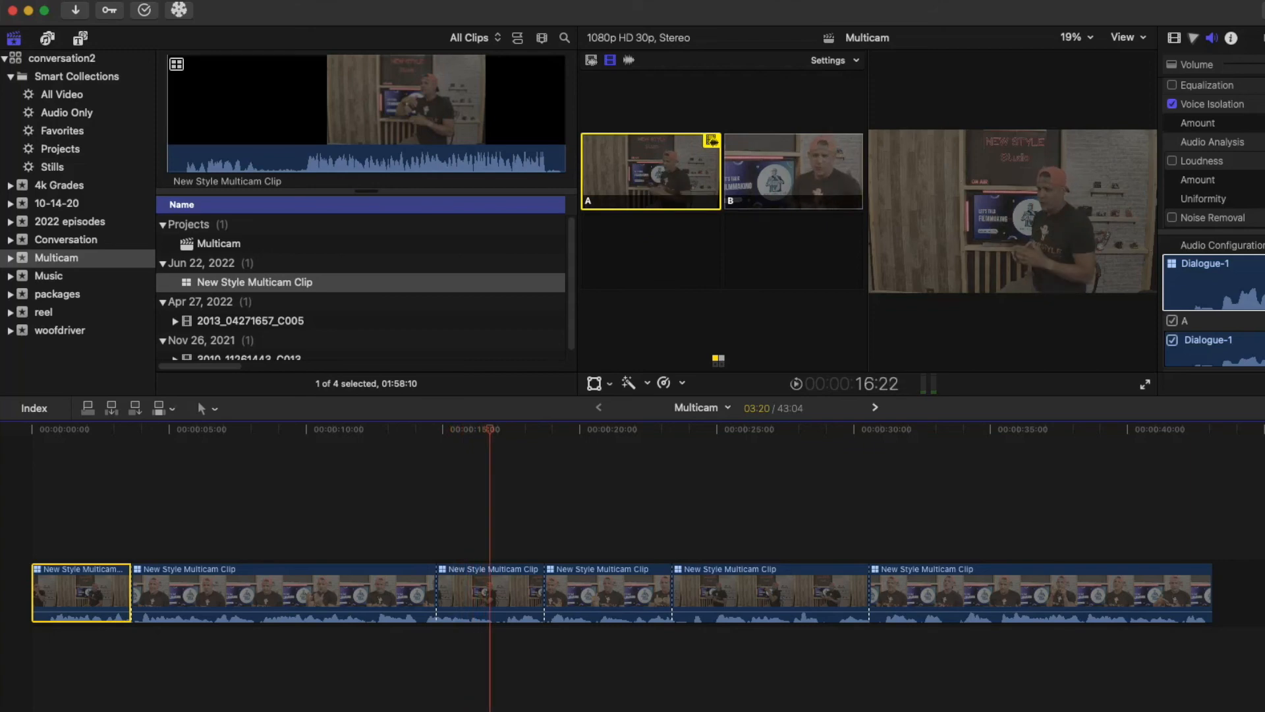
Step: Roll the B-to-A cut at 14:24 earlier to about 14 seconds and play across it
key(Up)
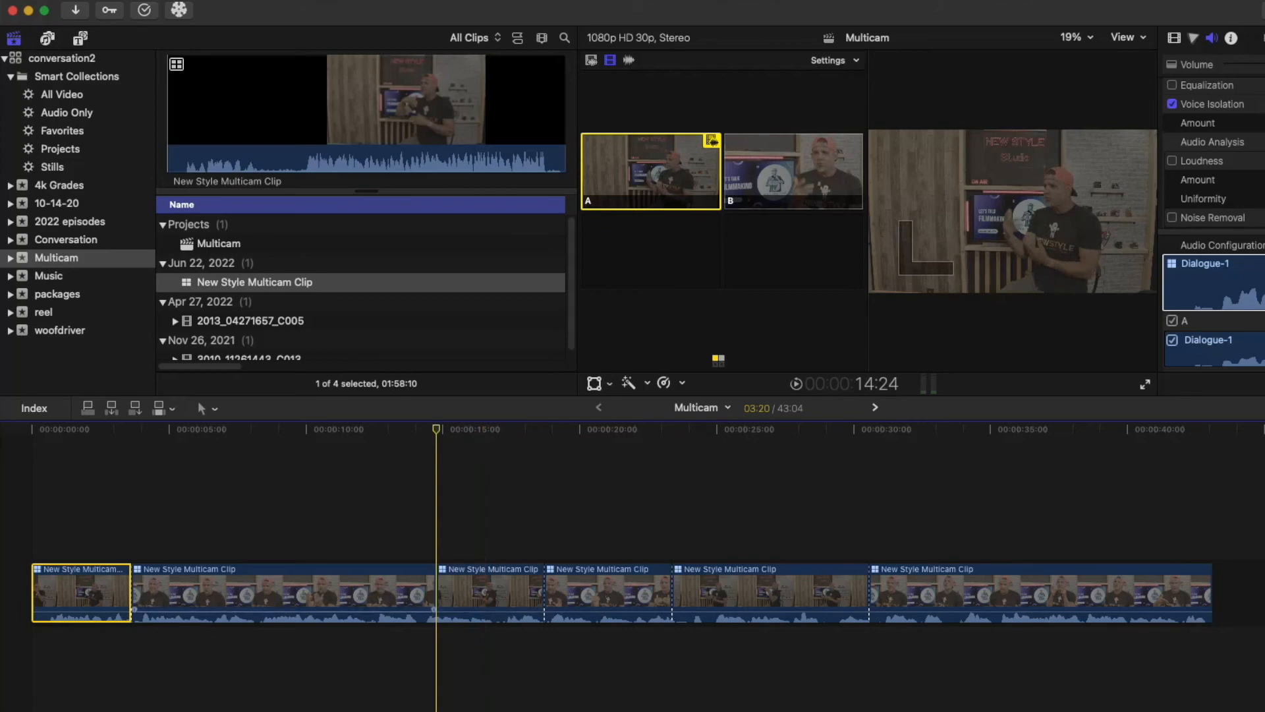
mouse_move(437, 429)
mouse_down()
mouse_move(467, 429)
mouse_move(411, 428)
mouse_move(428, 429)
mouse_up()
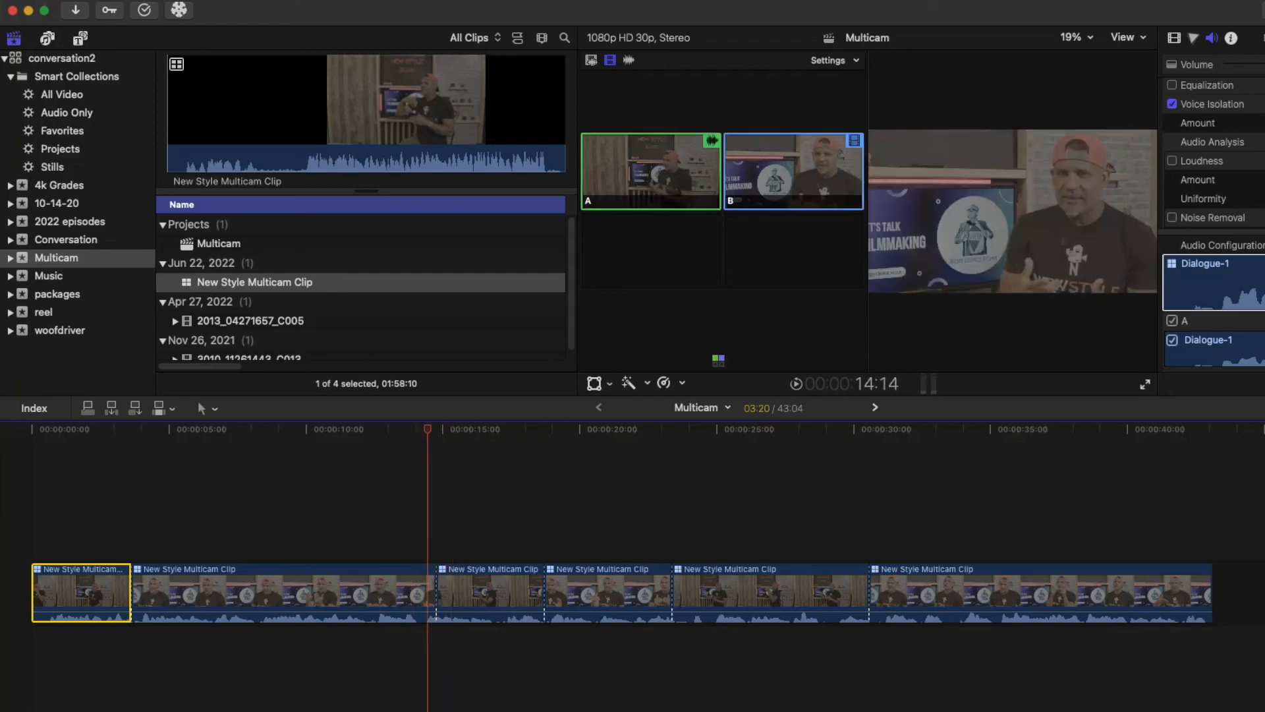
drag(436, 593, 417, 593)
click(373, 428)
key(space)
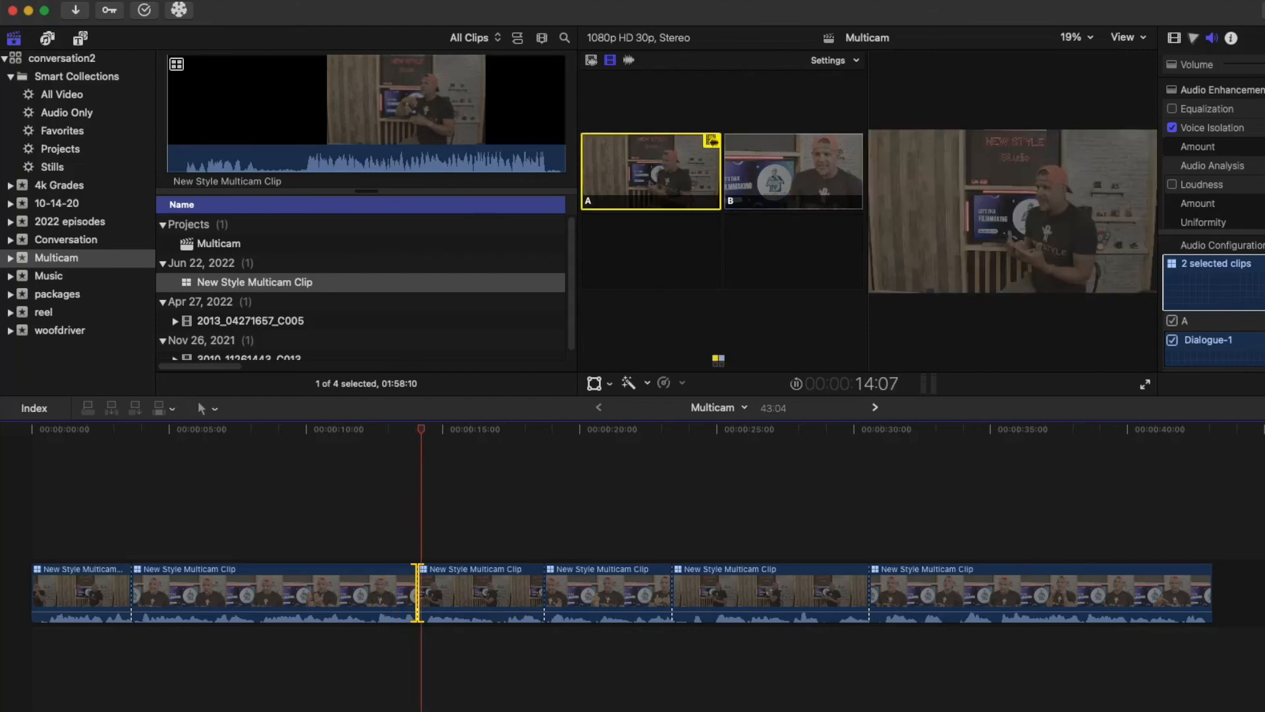